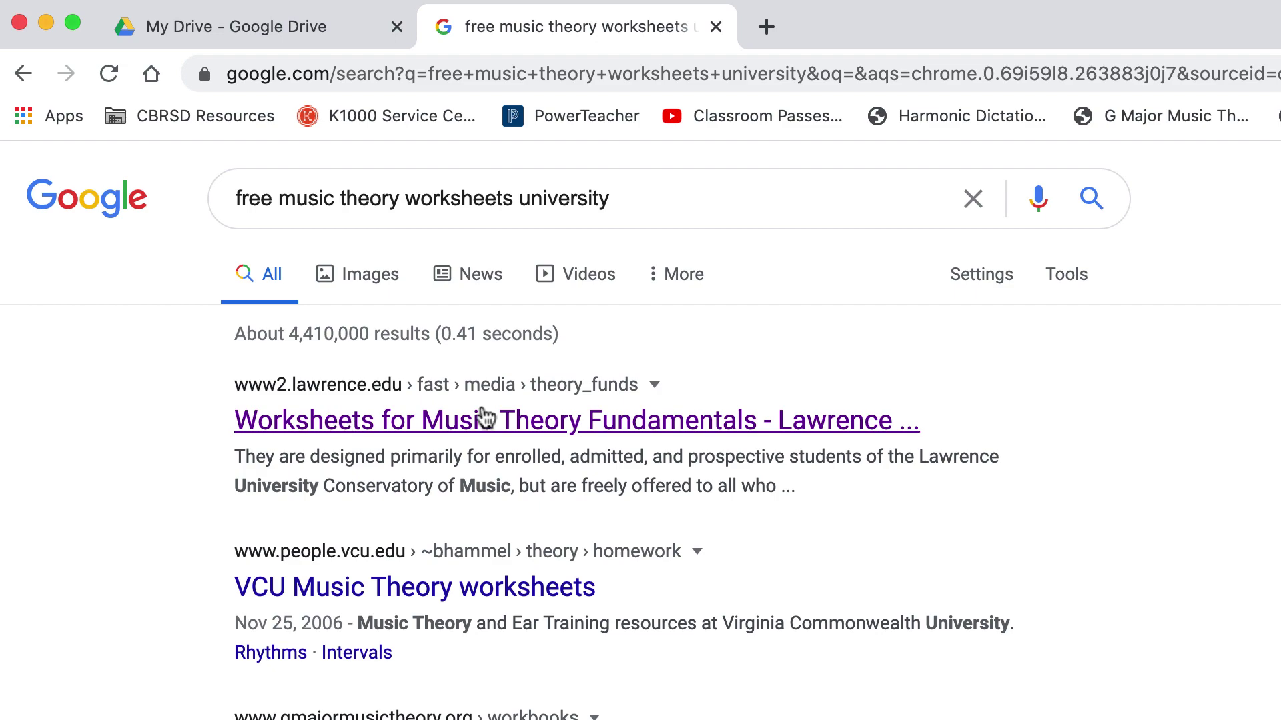
- Open the Lawrence University music theory worksheets page and highlight the statement that the sheets are freely offered to all
{"action": "left_click", "coordinate": [603, 434]}
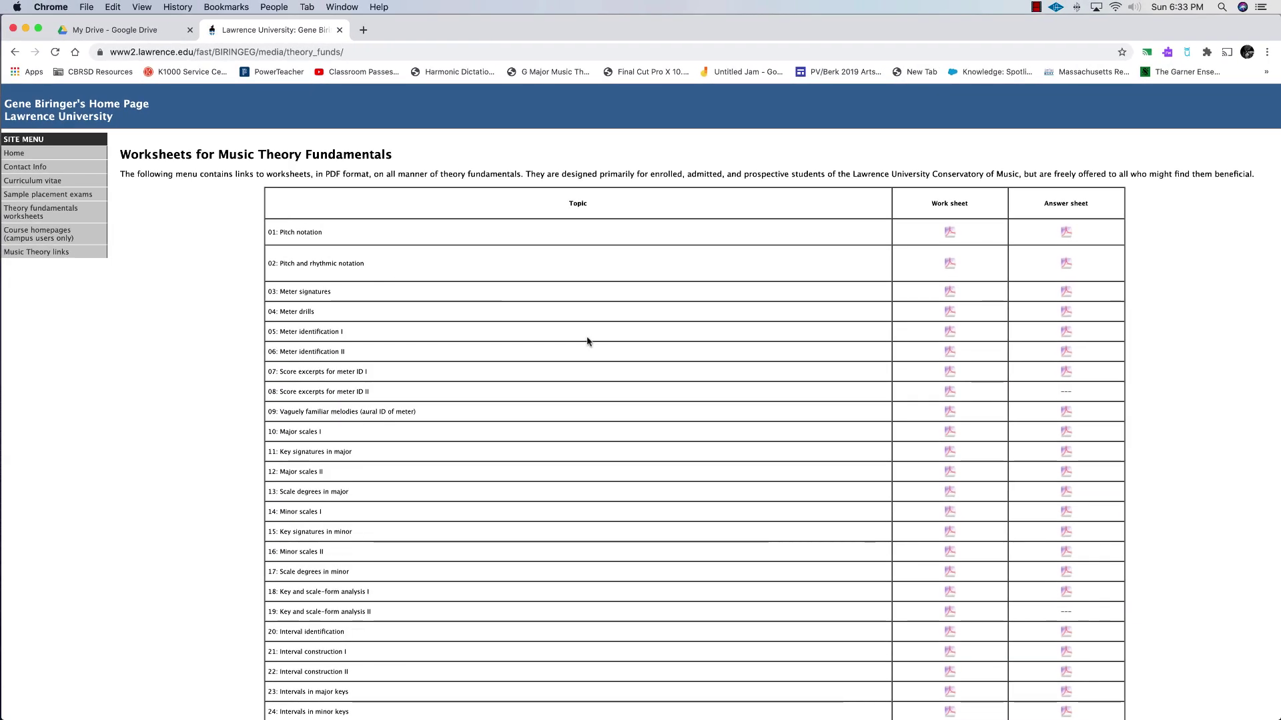
{"action": "scroll", "coordinate": [587, 341], "scroll_direction": "down", "scroll_amount": 5}
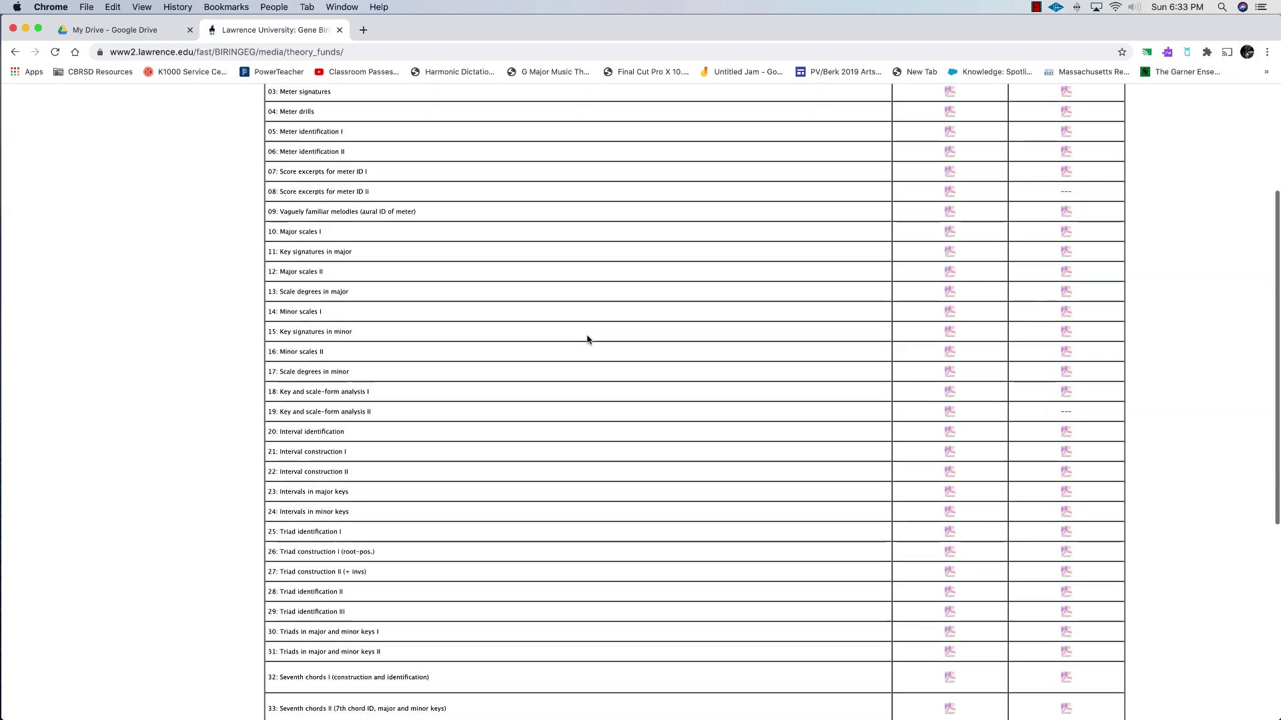
{"action": "scroll", "coordinate": [587, 340], "scroll_direction": "down", "scroll_amount": 5}
{"action": "scroll", "coordinate": [587, 338], "scroll_direction": "up", "scroll_amount": 15}
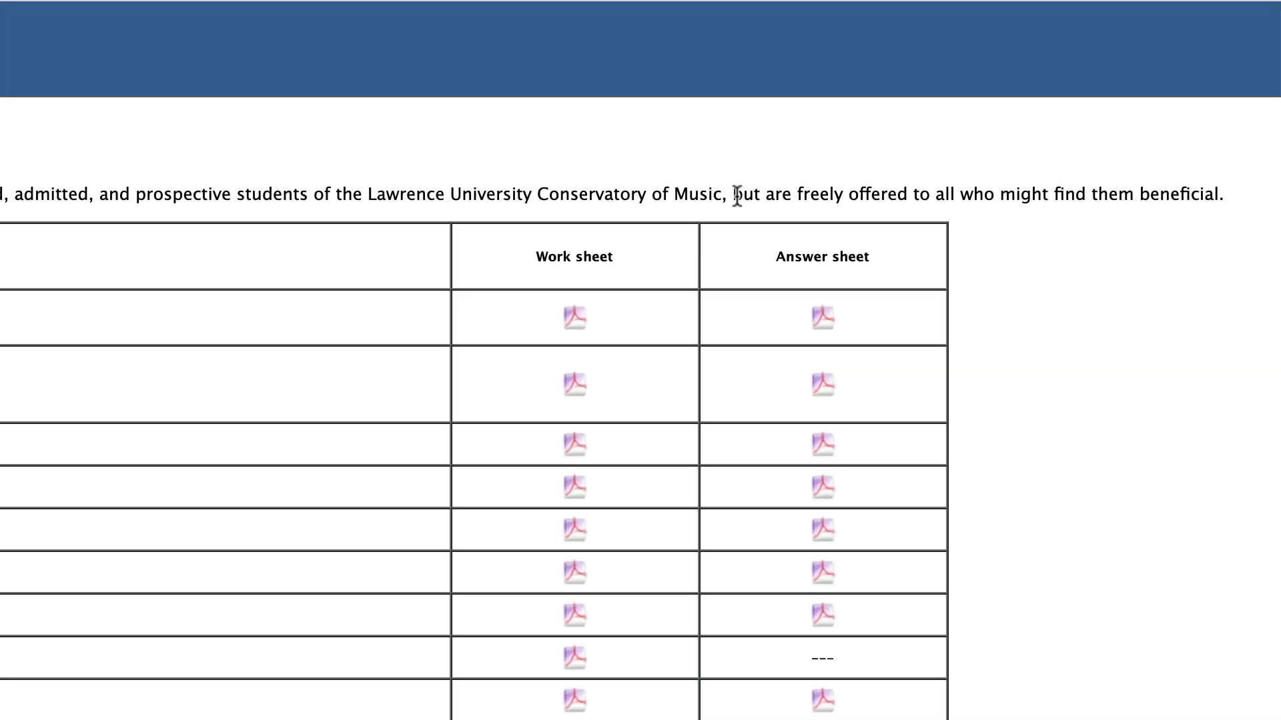
{"action": "double_click", "coordinate": [1030, 173]}
{"action": "left_click_drag", "start_coordinate": [778, 197], "coordinate": [1238, 197]}
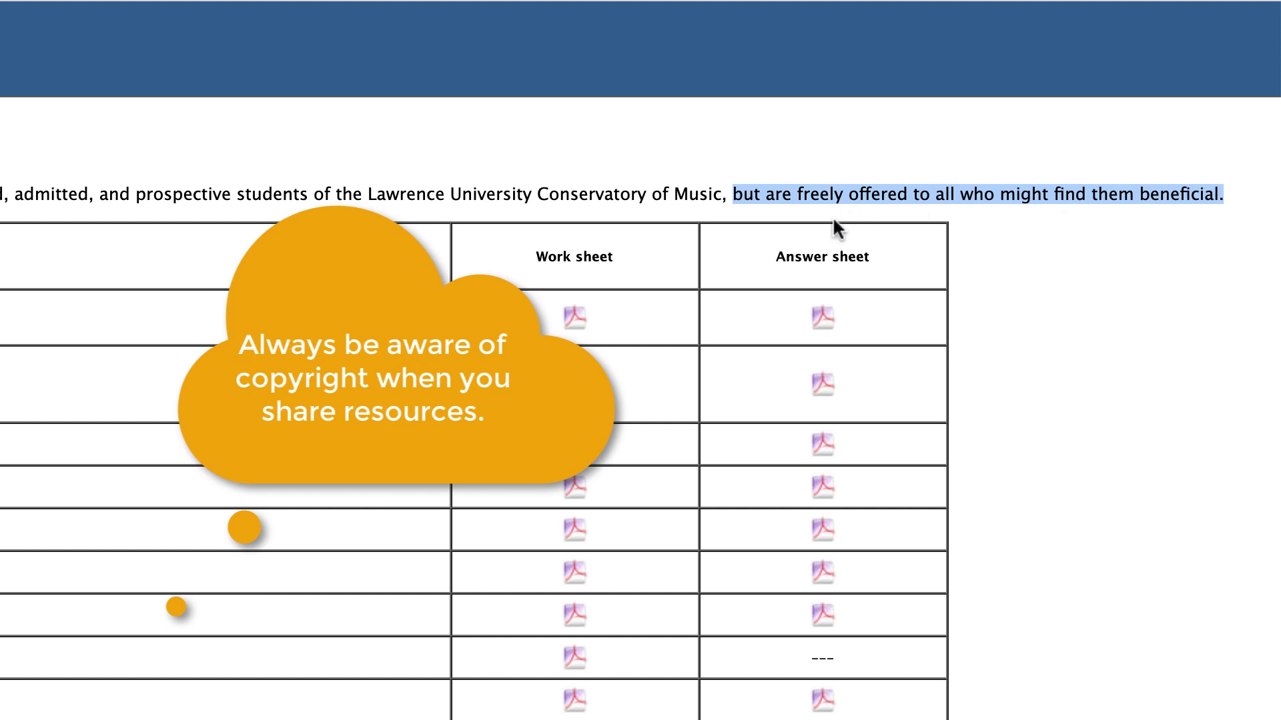
{"action": "left_click", "coordinate": [834, 221]}
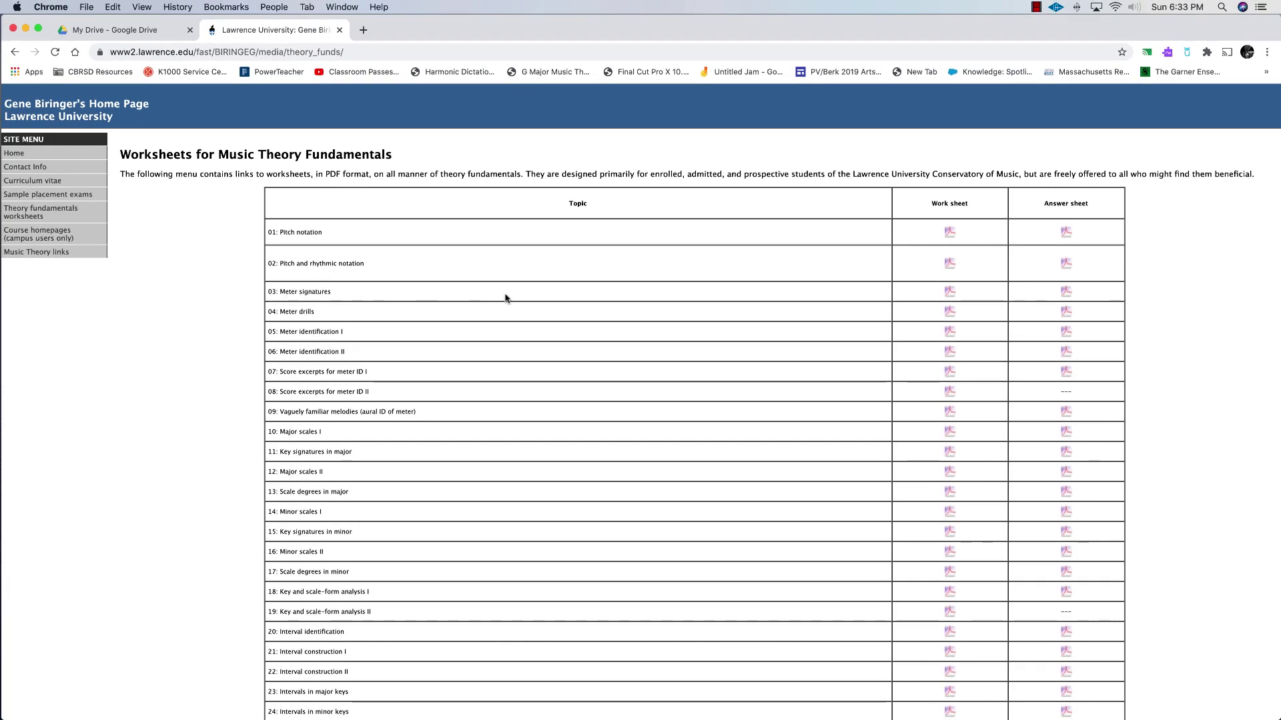
- Open the work sheet PDF for topic 03, Meter signatures, and take a screenshot of its page area
{"action": "left_click", "coordinate": [950, 294]}
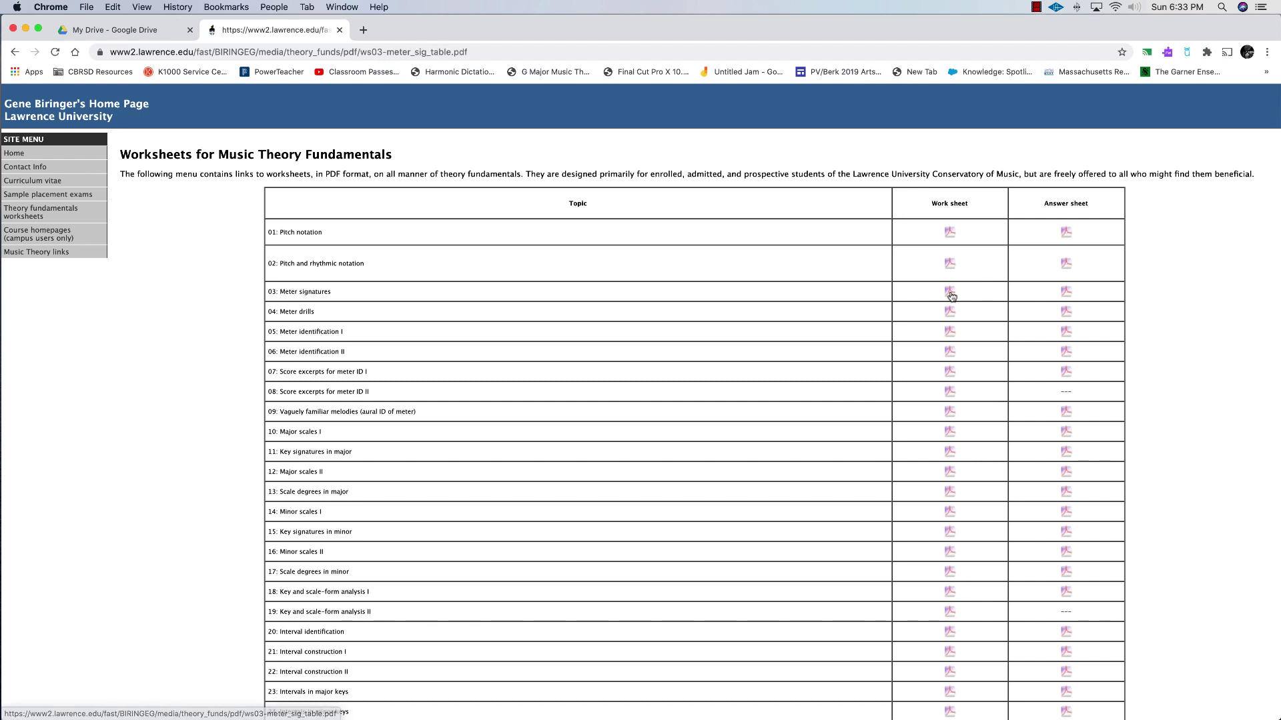
{"action": "scroll", "coordinate": [640, 323], "scroll_direction": "down", "scroll_amount": 2}
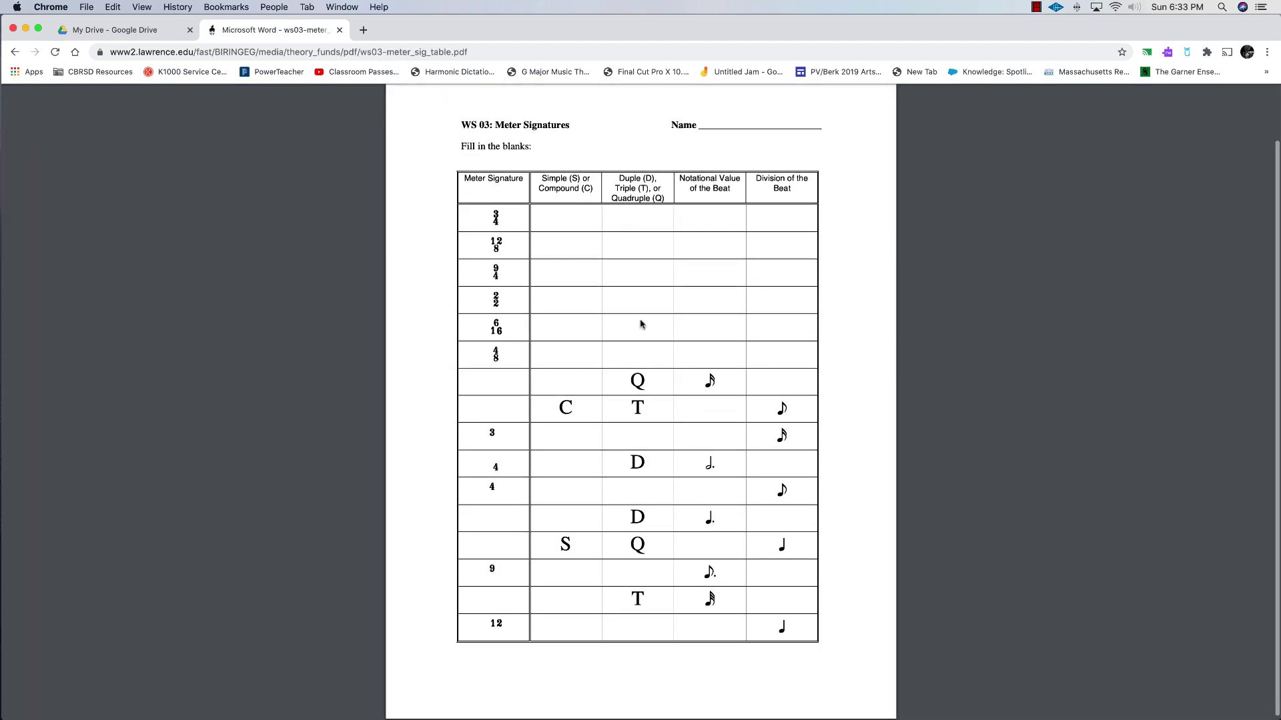
{"action": "scroll", "coordinate": [798, 354], "scroll_direction": "up", "scroll_amount": 1}
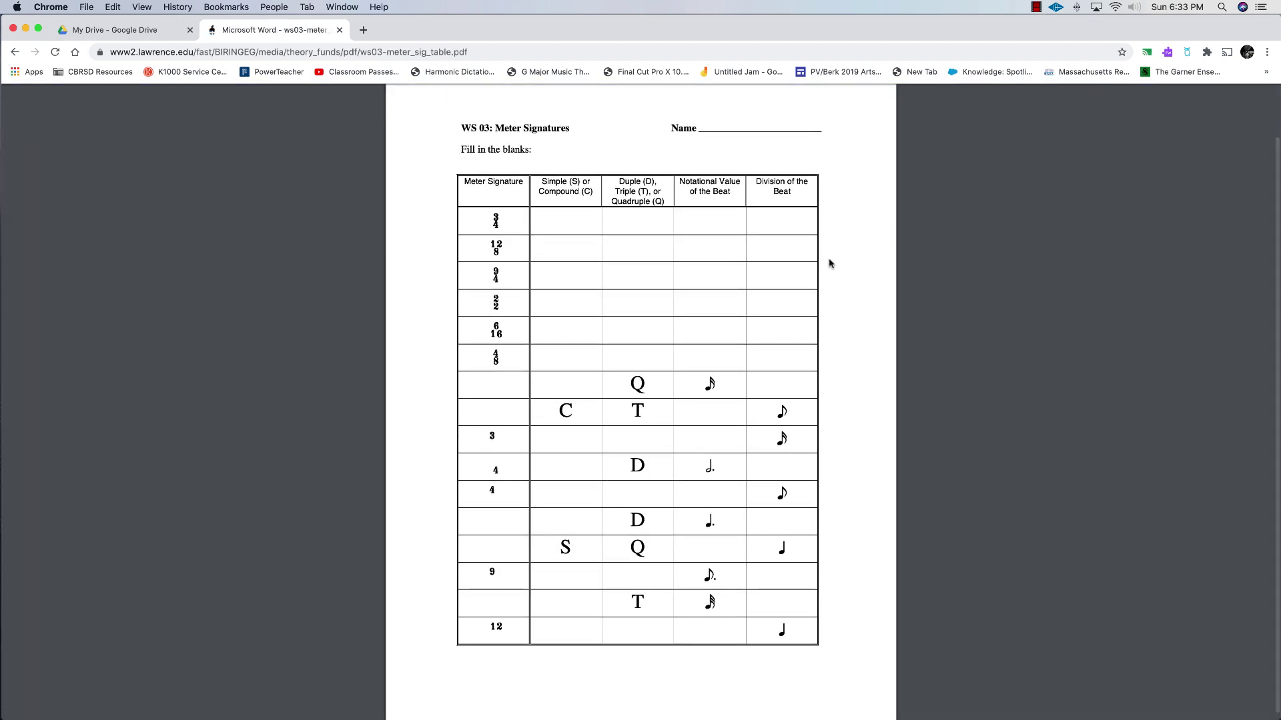
{"action": "key", "text": "super+shift+4"}
{"action": "left_click_drag", "start_coordinate": [395, 98], "coordinate": [878, 700]}
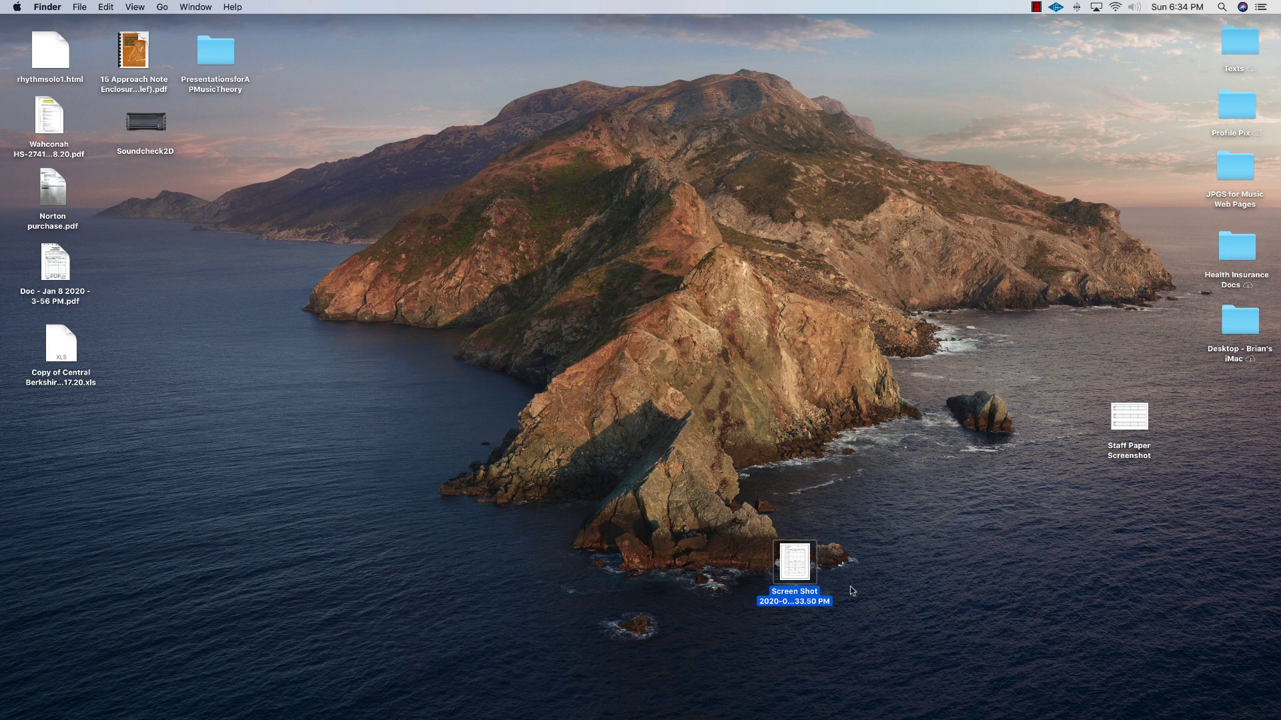
- Rename the new screenshot file on the desktop as "Rhythms Worksheet"
{"action": "right_click", "coordinate": [796, 599]}
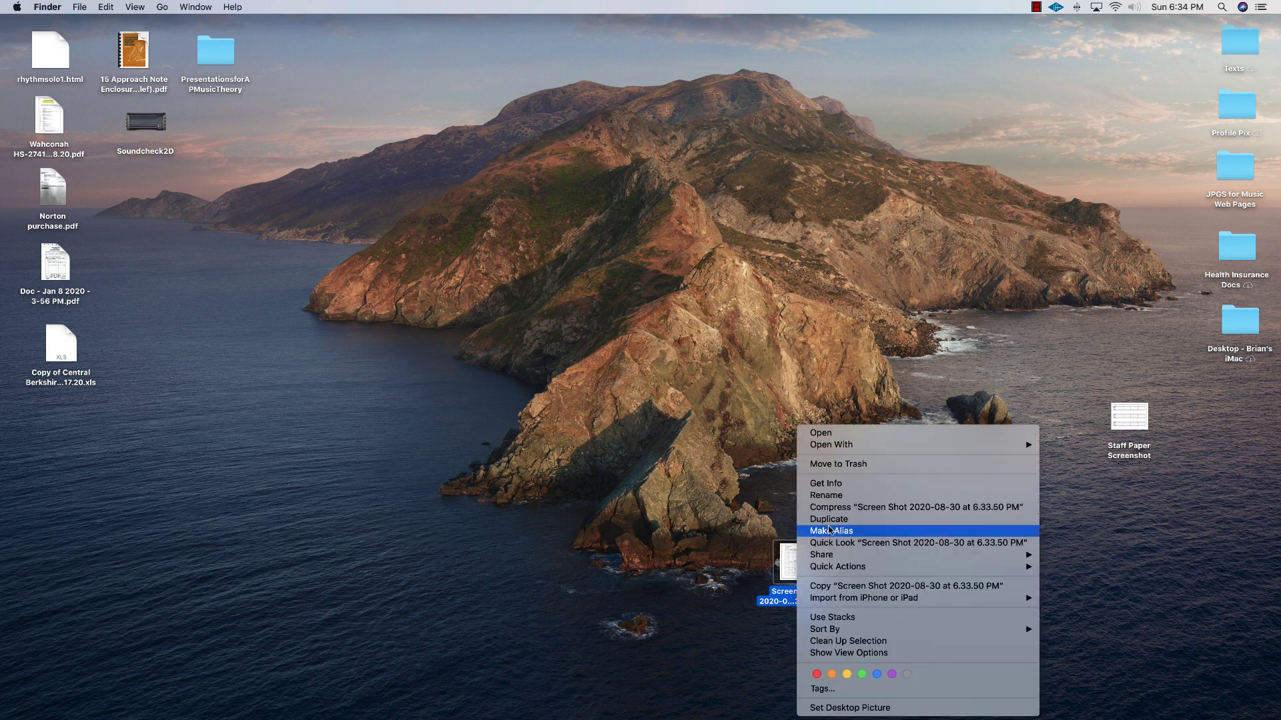
{"action": "left_click", "coordinate": [830, 497]}
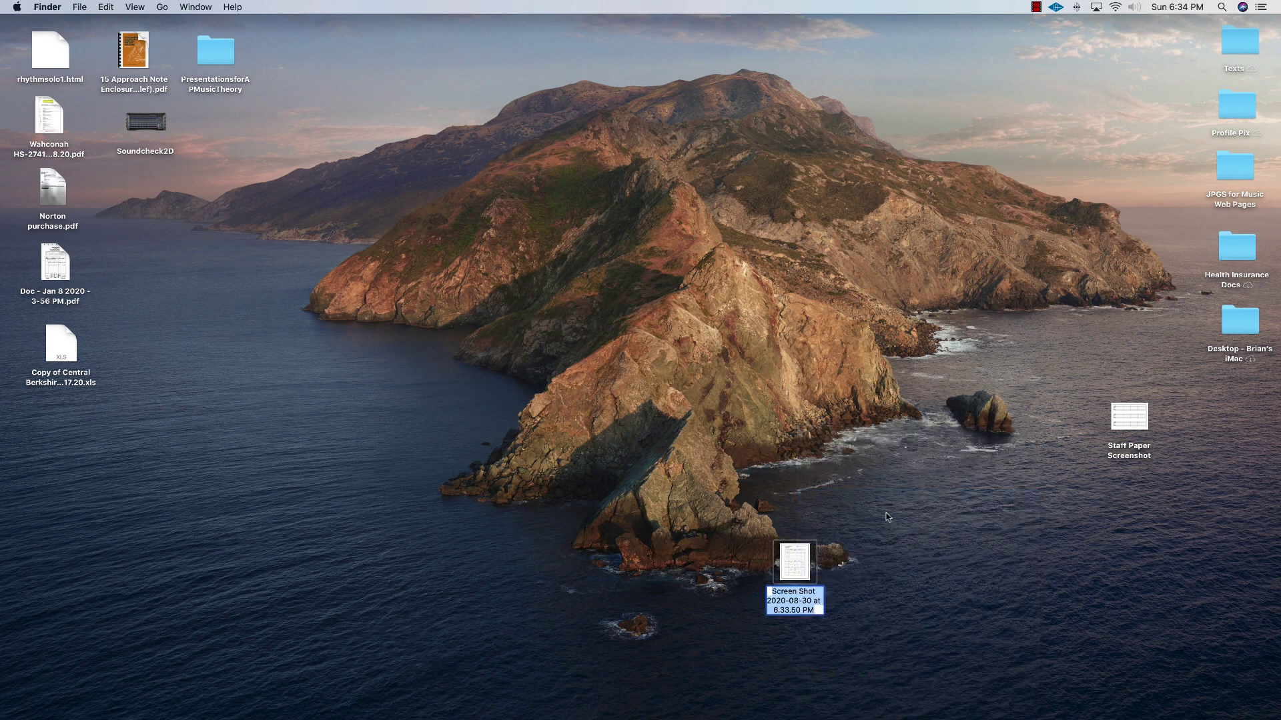
{"action": "type", "text": "Rhythm"}
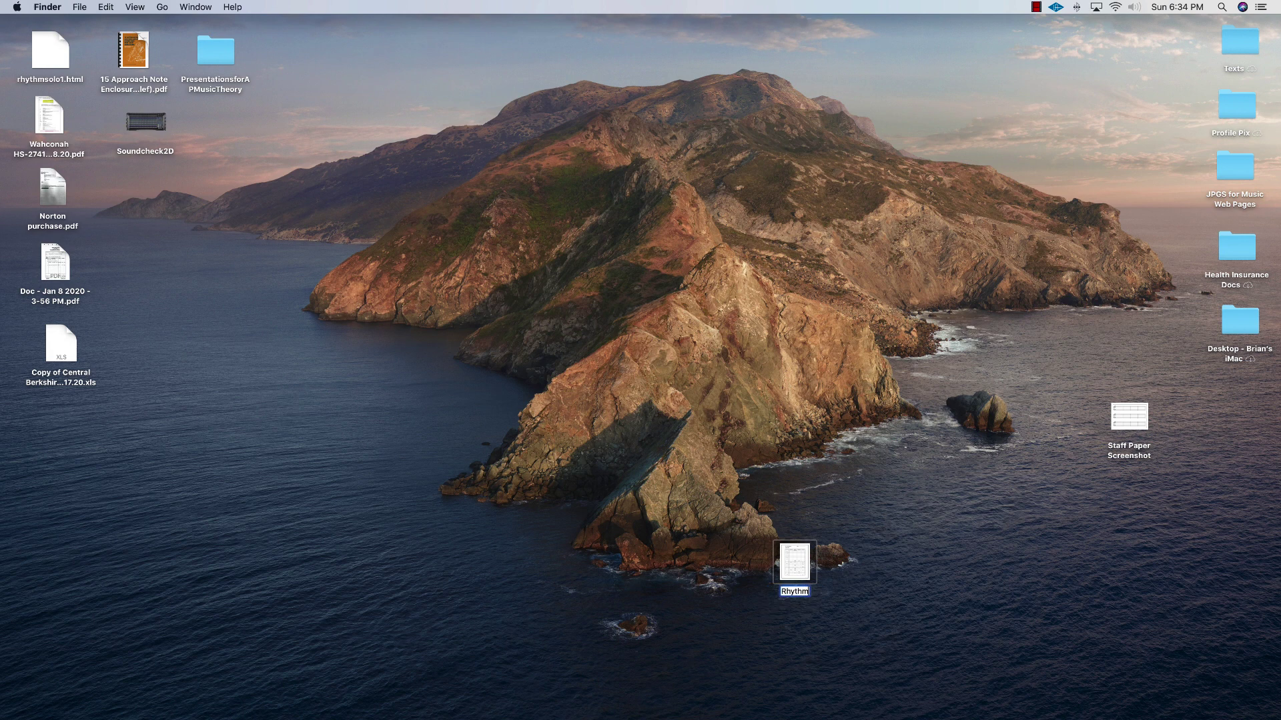
{"action": "type", "text": "s Worksheet"}
{"action": "left_click", "coordinate": [892, 567]}
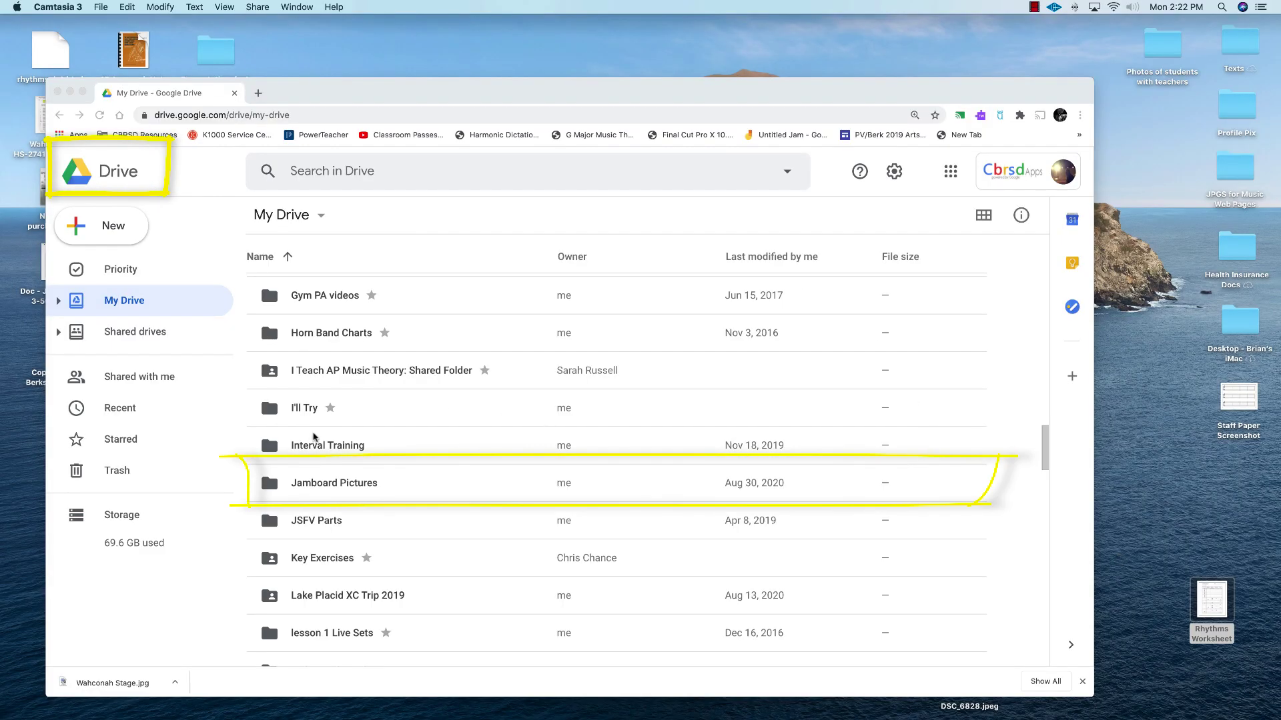
- Open the Jamboard Pictures folder in Google Drive and upload the Rhythms Worksheet file from the desktop into it
{"action": "left_click", "coordinate": [337, 483]}
{"action": "double_click", "coordinate": [337, 483]}
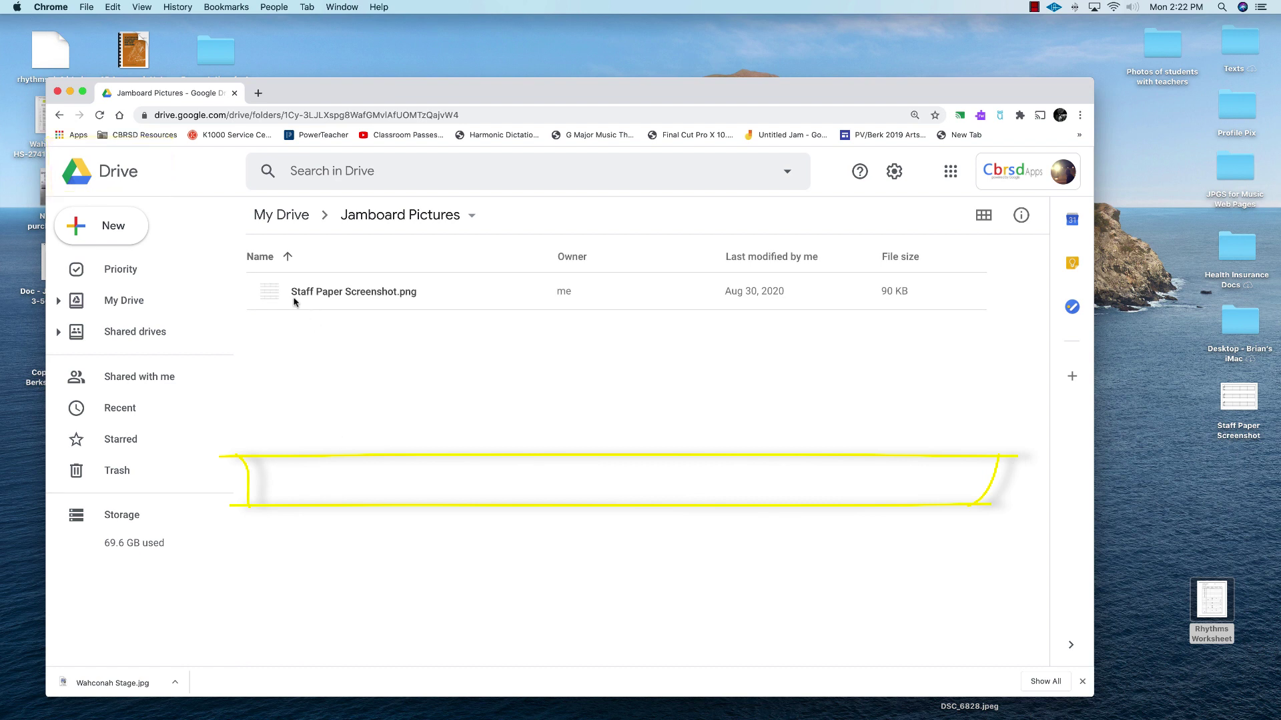
{"action": "left_click_drag", "start_coordinate": [1212, 604], "coordinate": [727, 488]}
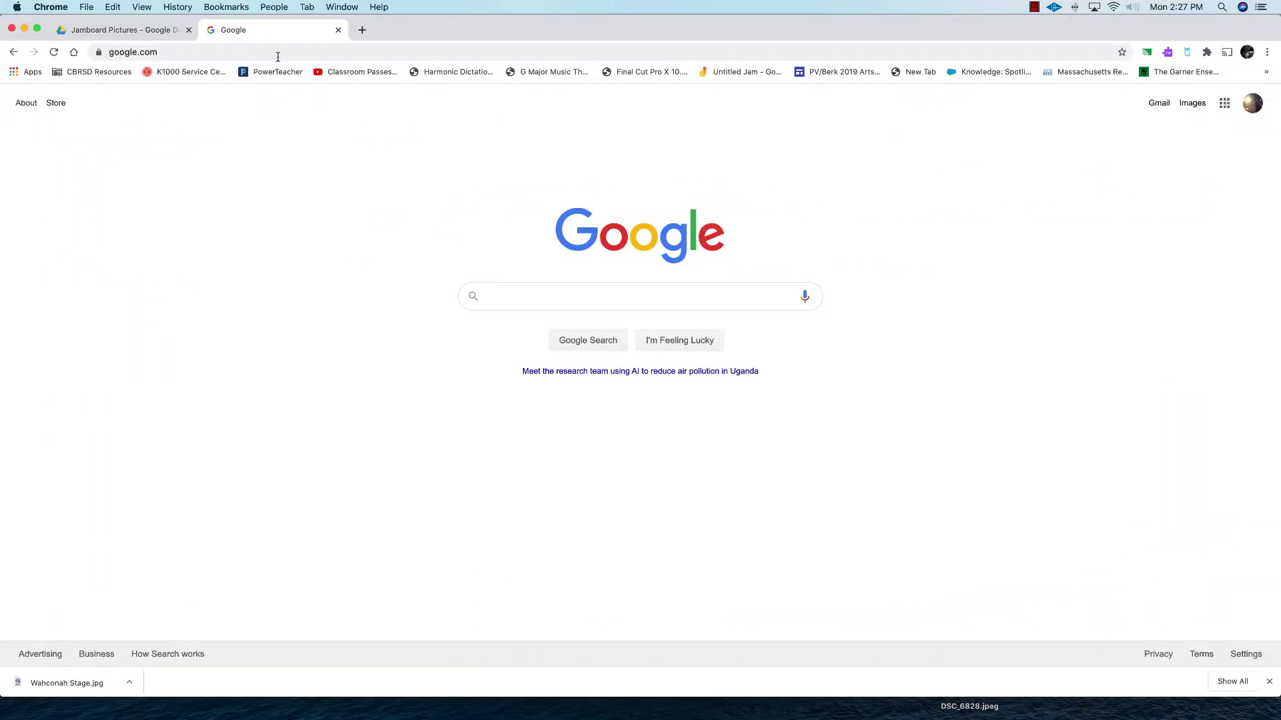
- Go to the Google Jamboard home page at jamboard.google.com
{"action": "left_click", "coordinate": [270, 52]}
{"action": "type", "text": "jamboard."}
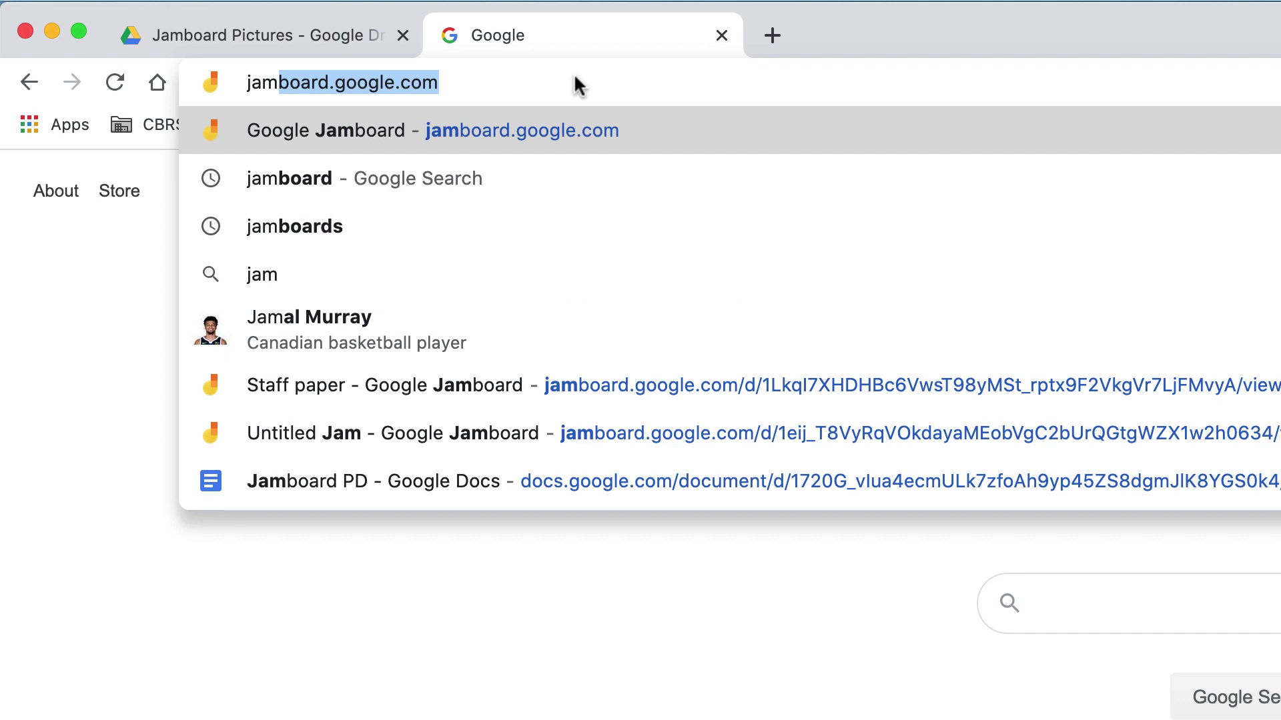
{"action": "key", "text": "Return"}
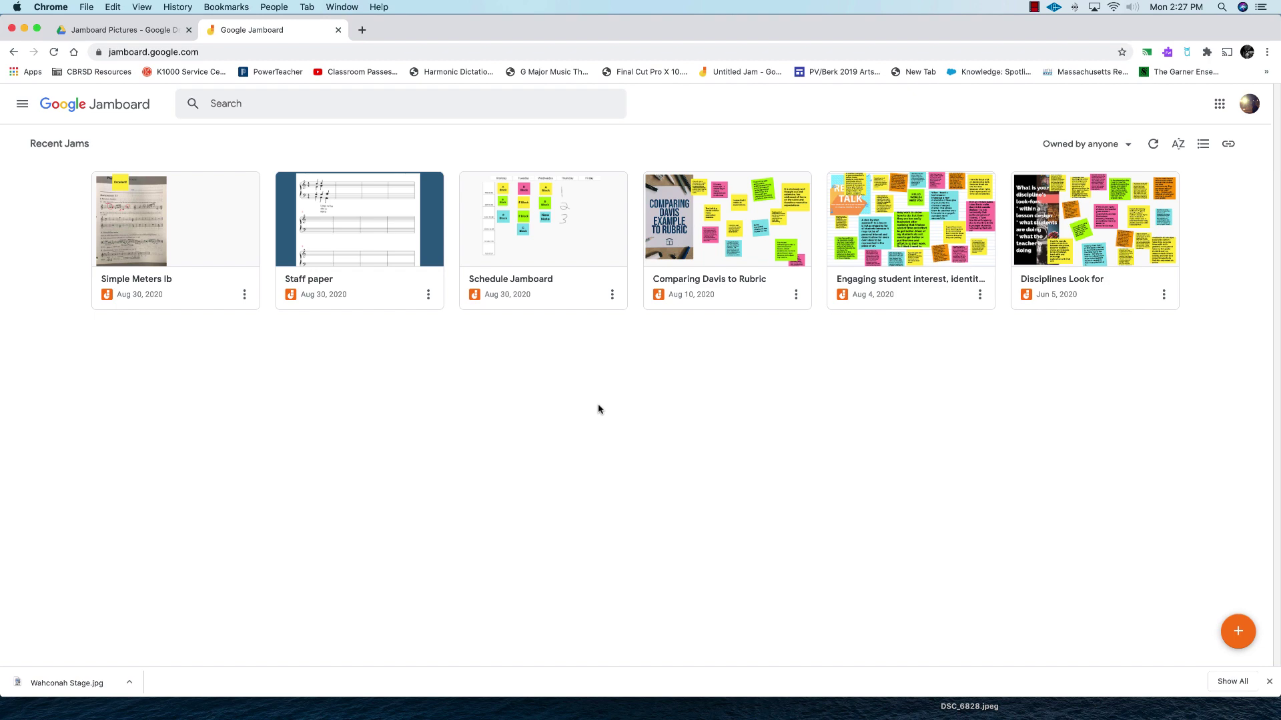
- Find Jamboard among the Google apps, open it and start a new blank jam
{"action": "left_click", "coordinate": [1219, 103]}
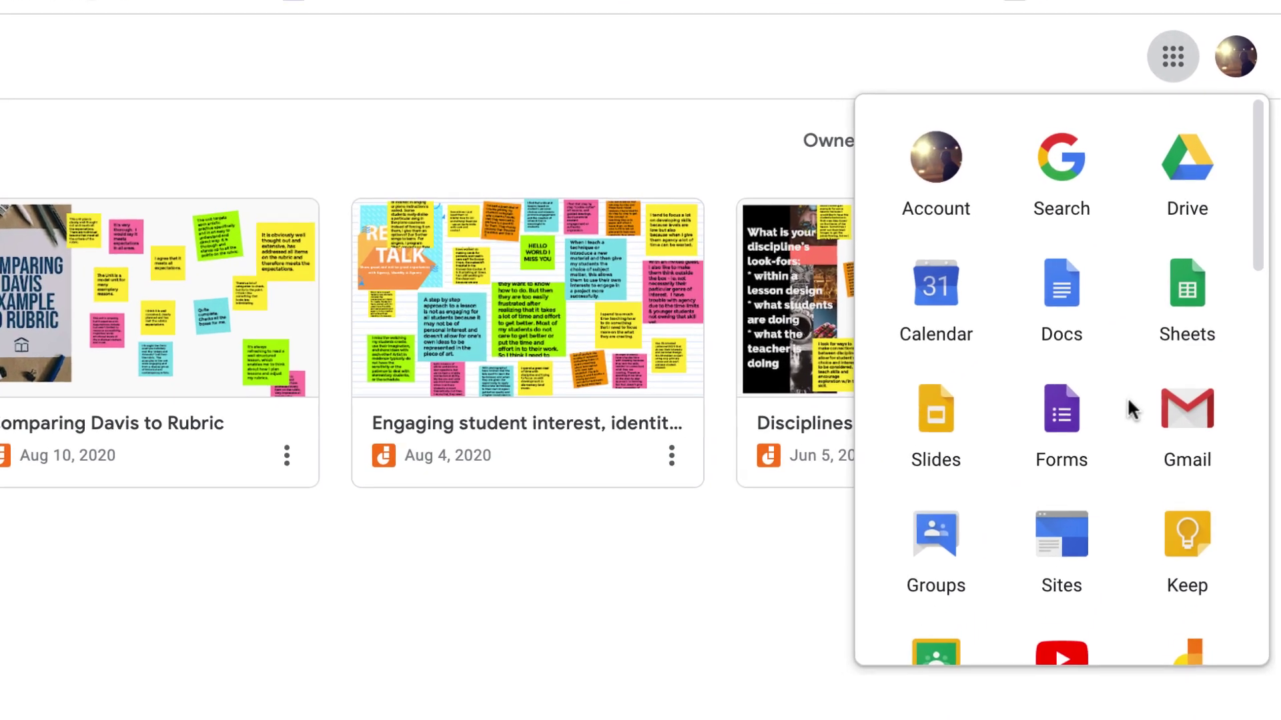
{"action": "scroll", "coordinate": [1125, 401], "scroll_direction": "down", "scroll_amount": 3}
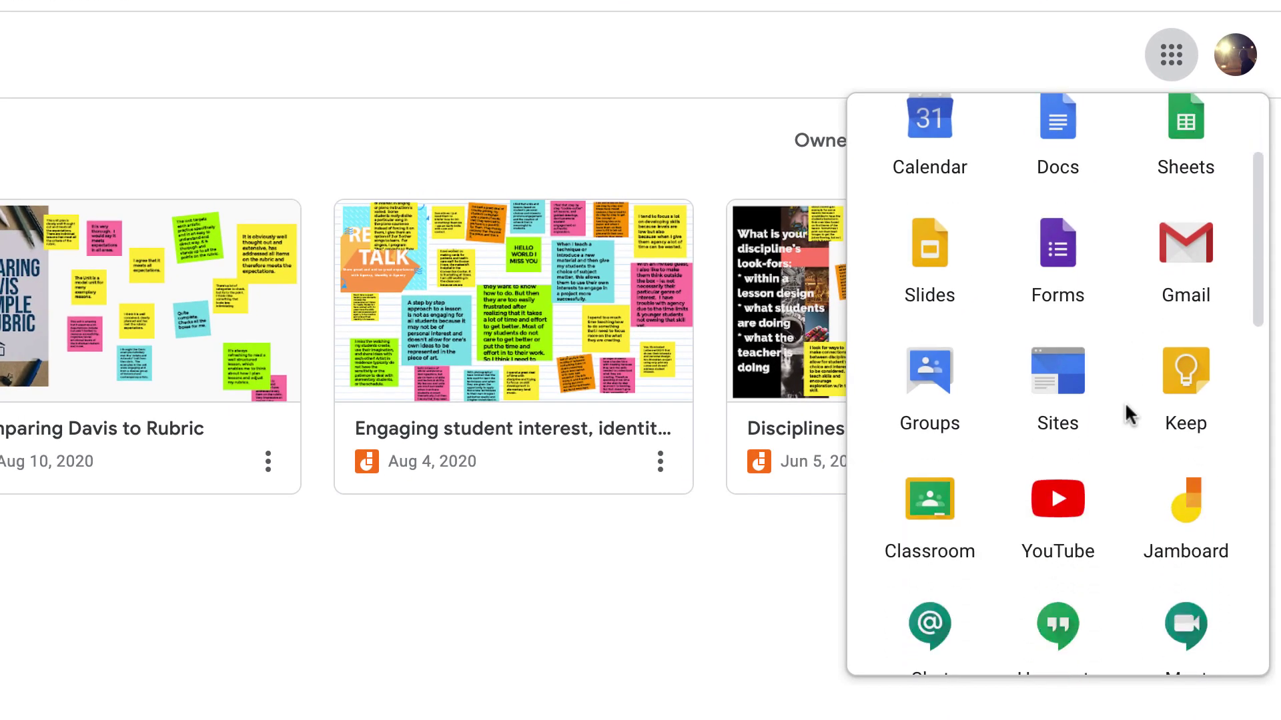
{"action": "left_click", "coordinate": [1196, 494]}
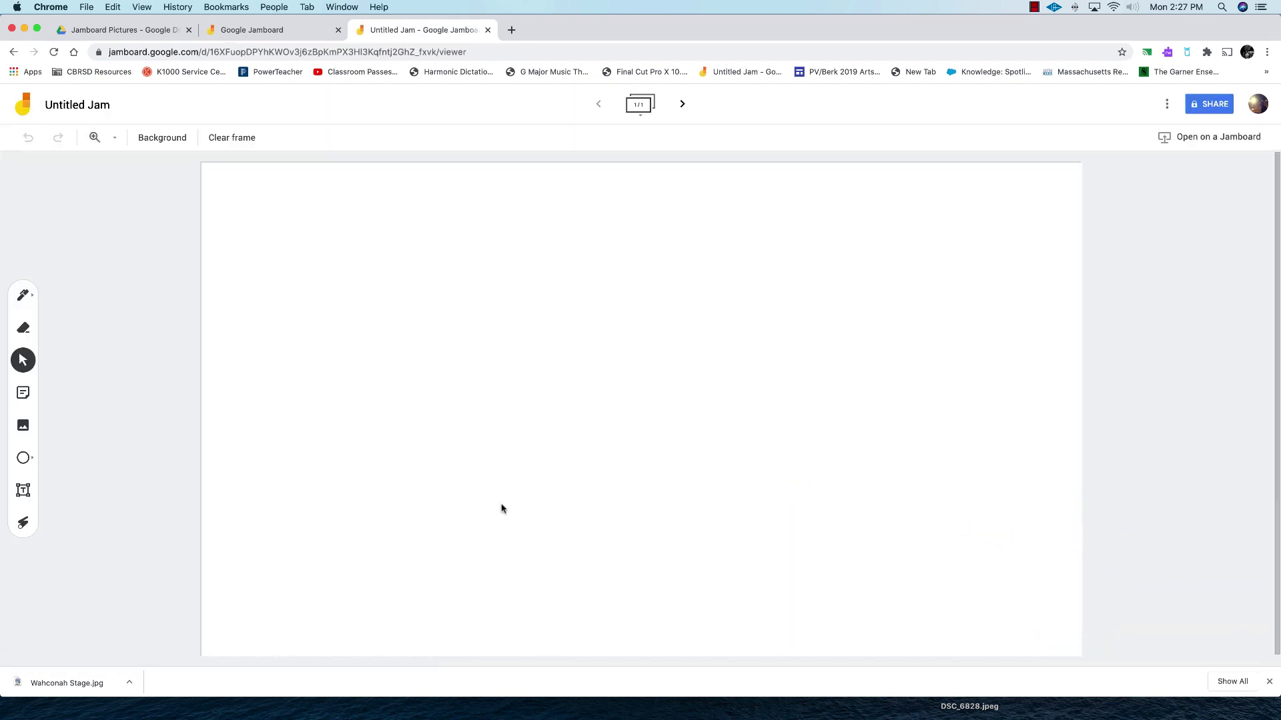
- Insert the Rhythms Worksheet image into the jam from the Jamboard Pictures folder in Google Drive
{"action": "left_click", "coordinate": [24, 426]}
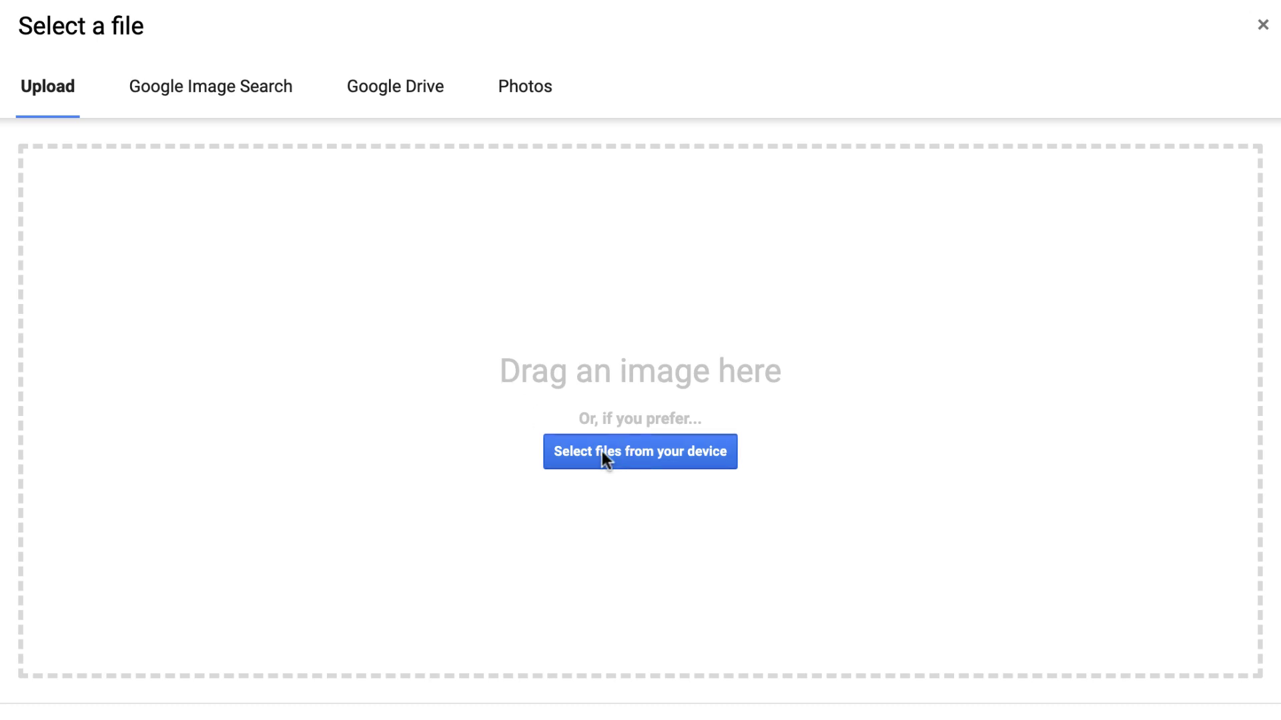
{"action": "left_click", "coordinate": [384, 106]}
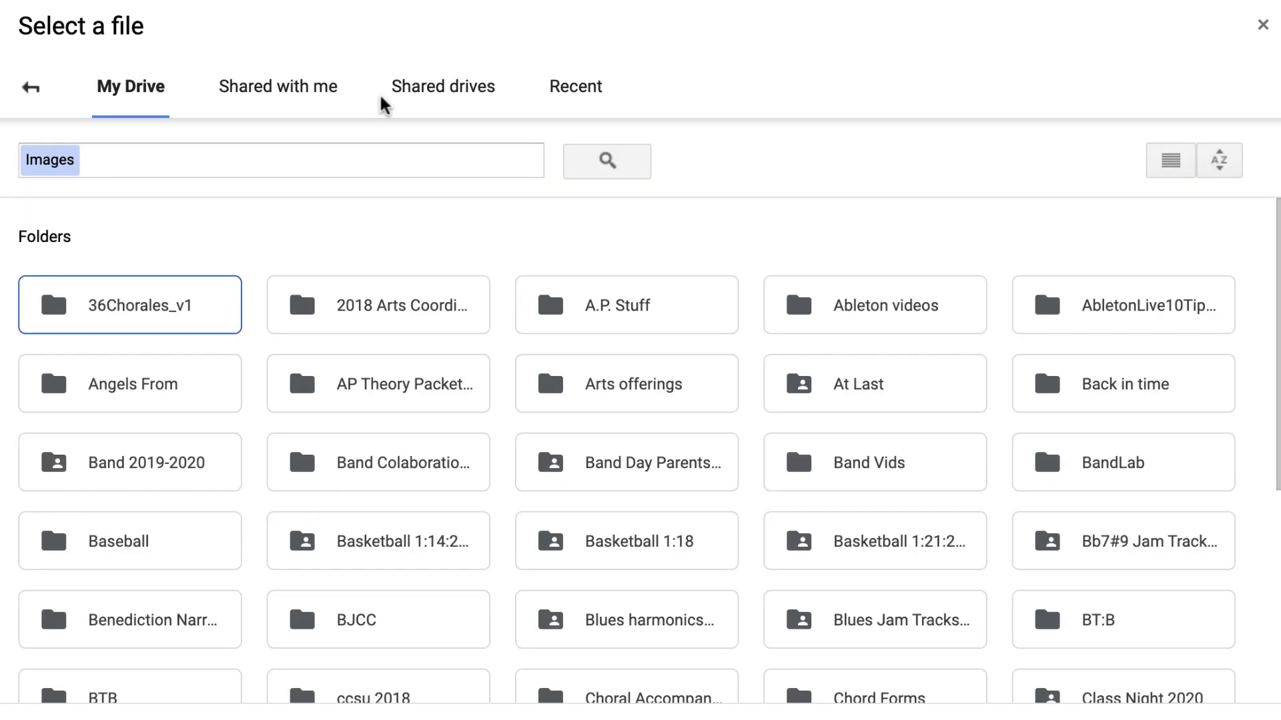
{"action": "scroll", "coordinate": [631, 519], "scroll_direction": "down", "scroll_amount": 2}
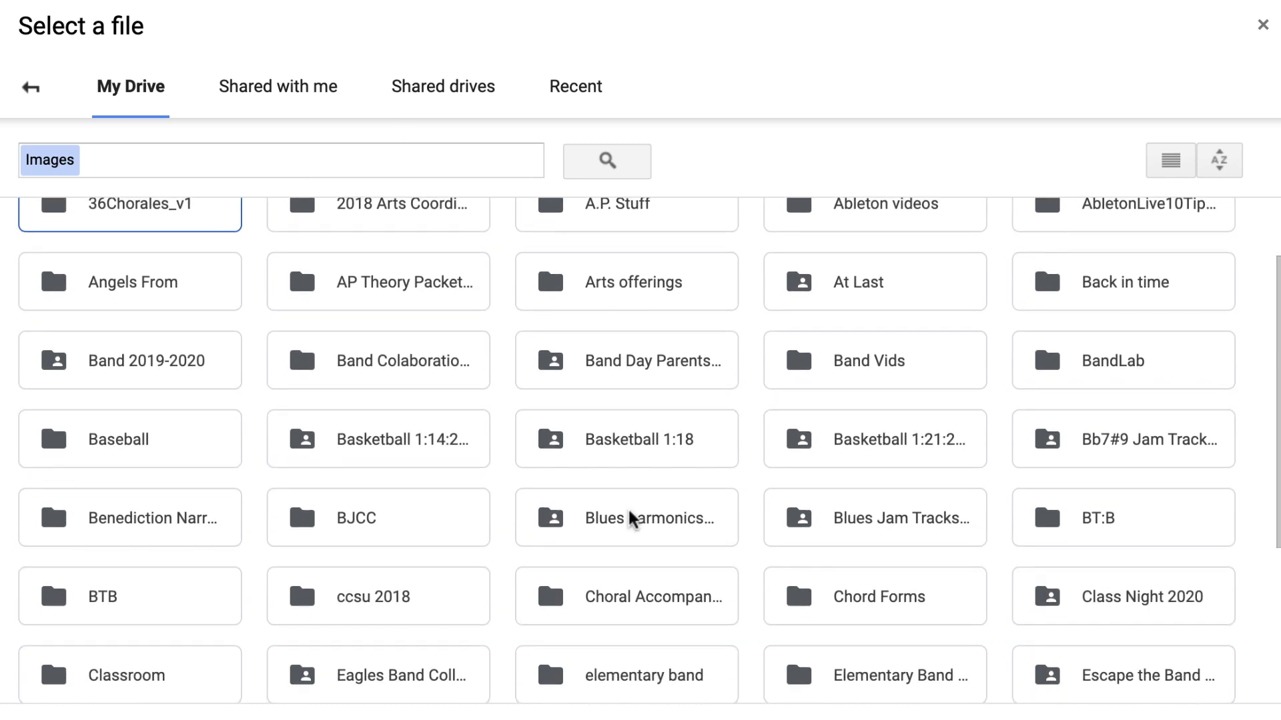
{"action": "scroll", "coordinate": [631, 519], "scroll_direction": "down", "scroll_amount": 4}
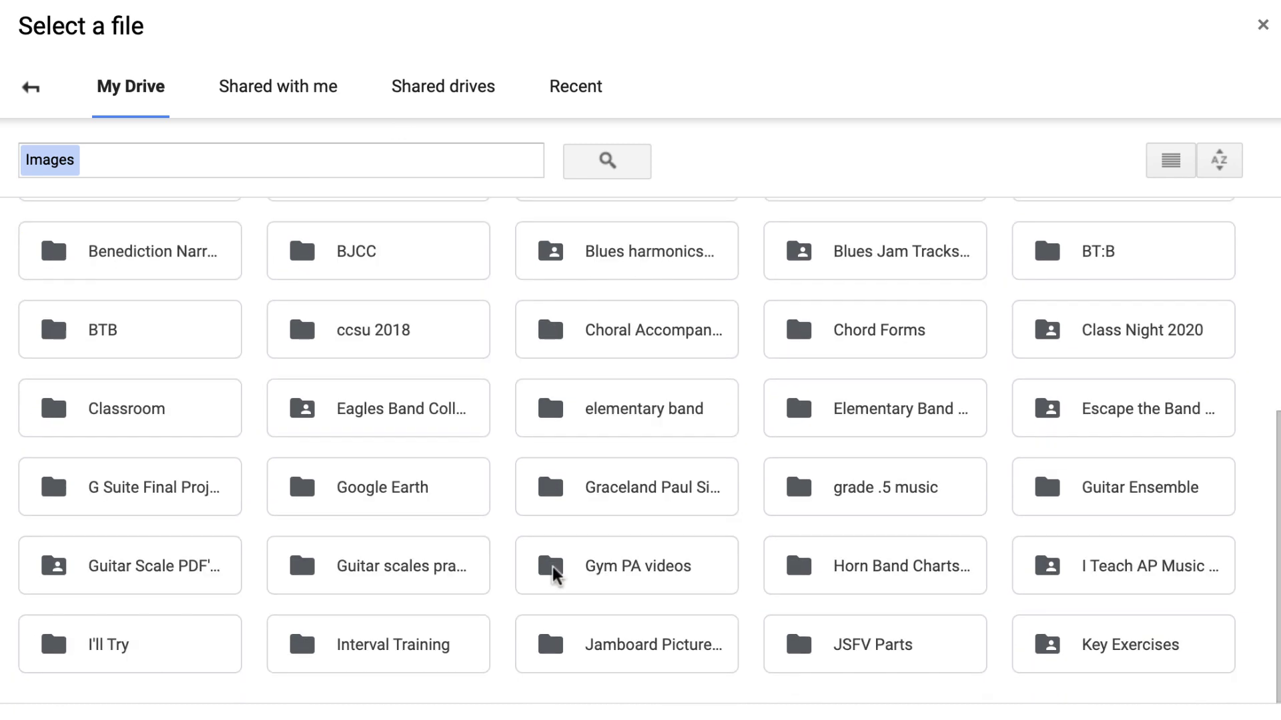
{"action": "double_click", "coordinate": [660, 661]}
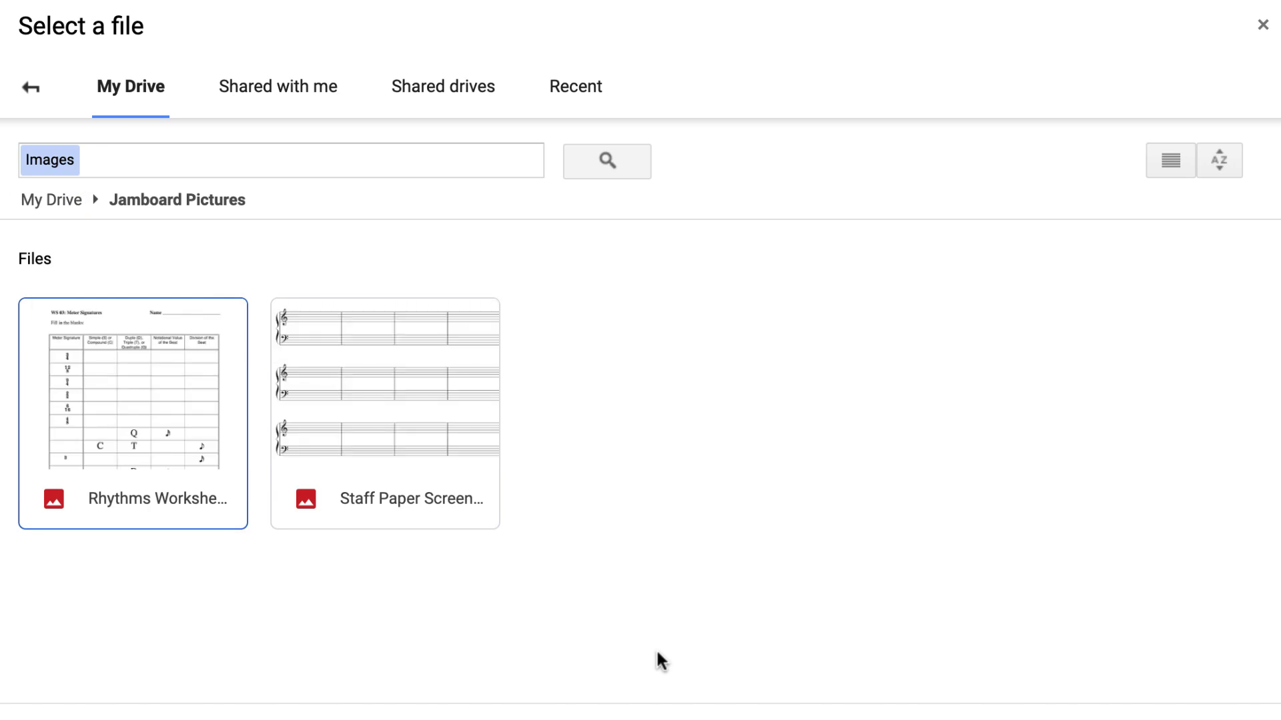
{"action": "double_click", "coordinate": [136, 448]}
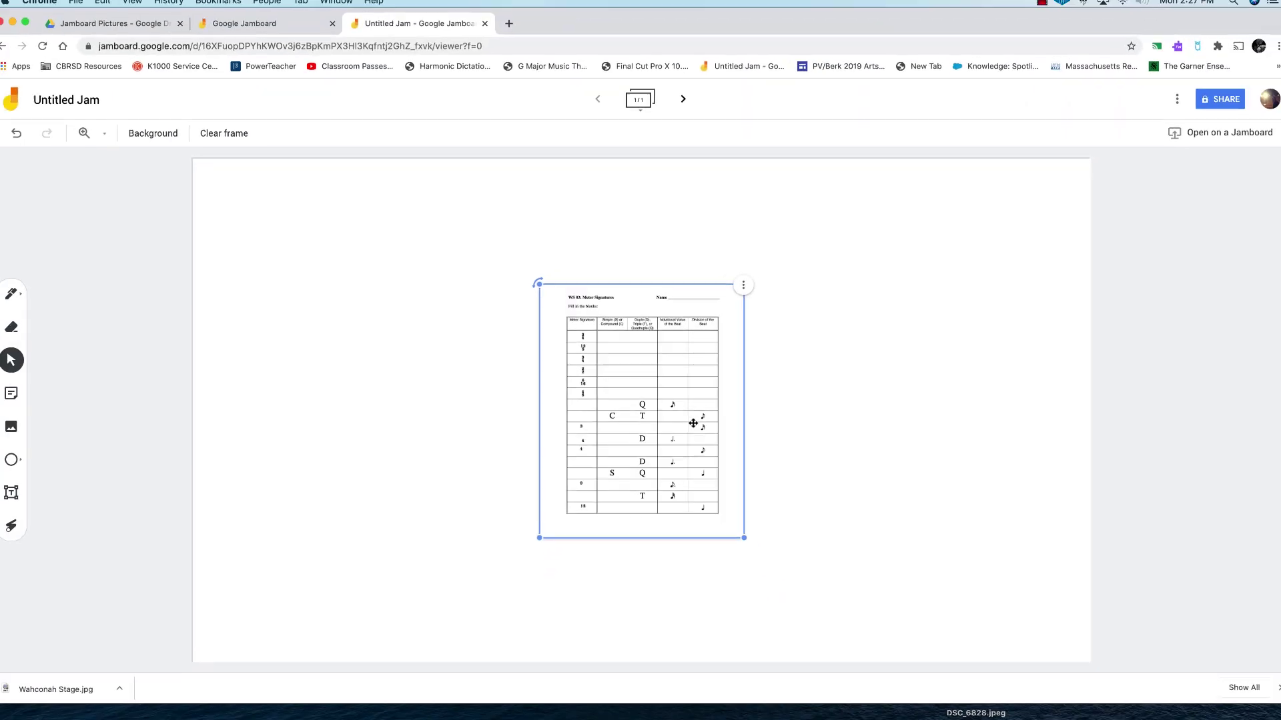
- Enlarge the worksheet image to the full height of the frame and place it at the frame's left side
{"action": "left_click_drag", "start_coordinate": [532, 540], "coordinate": [431, 657]}
{"action": "left_click_drag", "start_coordinate": [586, 353], "coordinate": [370, 239]}
{"action": "left_click_drag", "start_coordinate": [524, 550], "coordinate": [612, 634]}
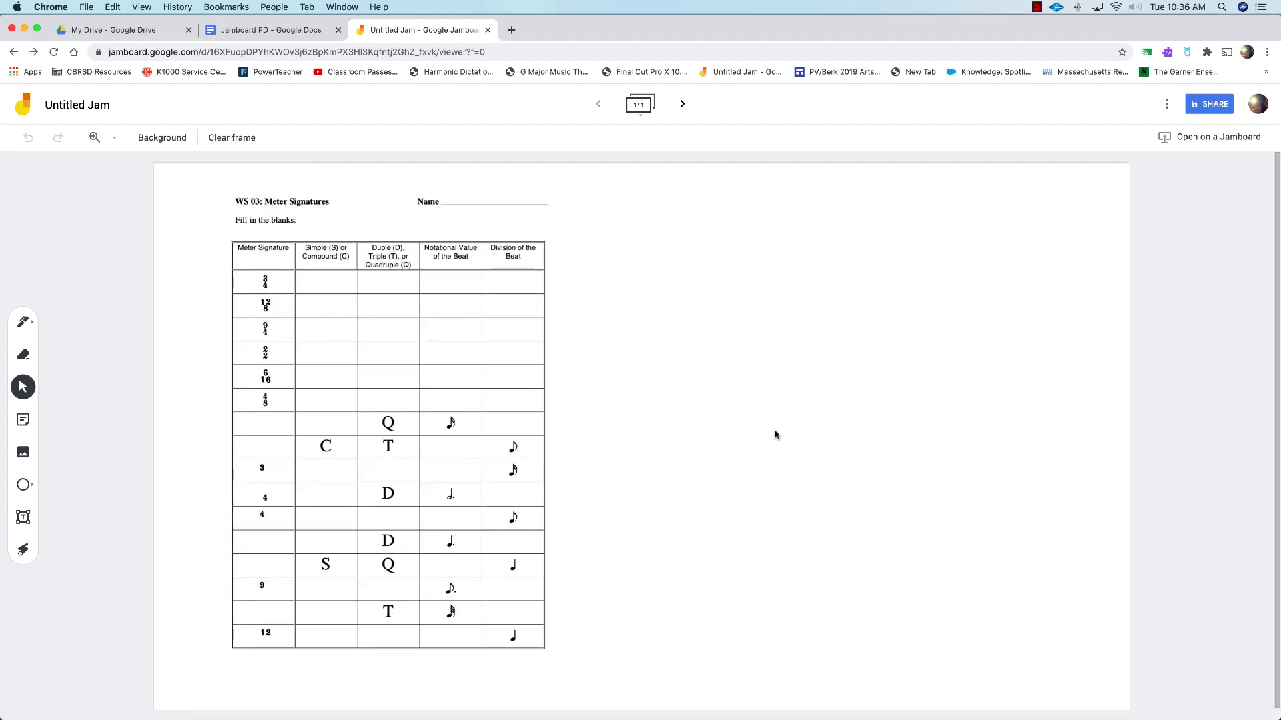
- Write a pen mark in the Simple or Compound cell of the 3/4 row, erase it and return to the pen
{"action": "left_click", "coordinate": [23, 322]}
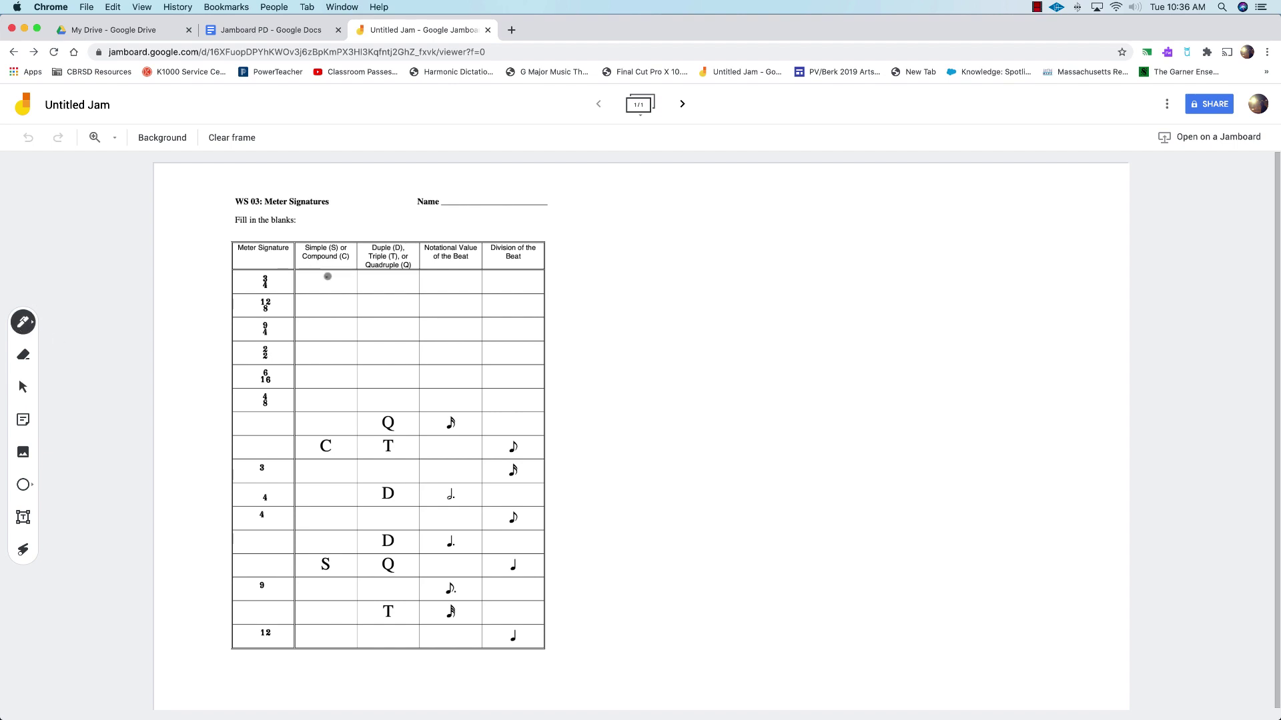
{"action": "left_click_drag", "start_coordinate": [332, 284], "coordinate": [315, 289]}
{"action": "left_click", "coordinate": [23, 354]}
{"action": "left_click_drag", "start_coordinate": [337, 270], "coordinate": [317, 285]}
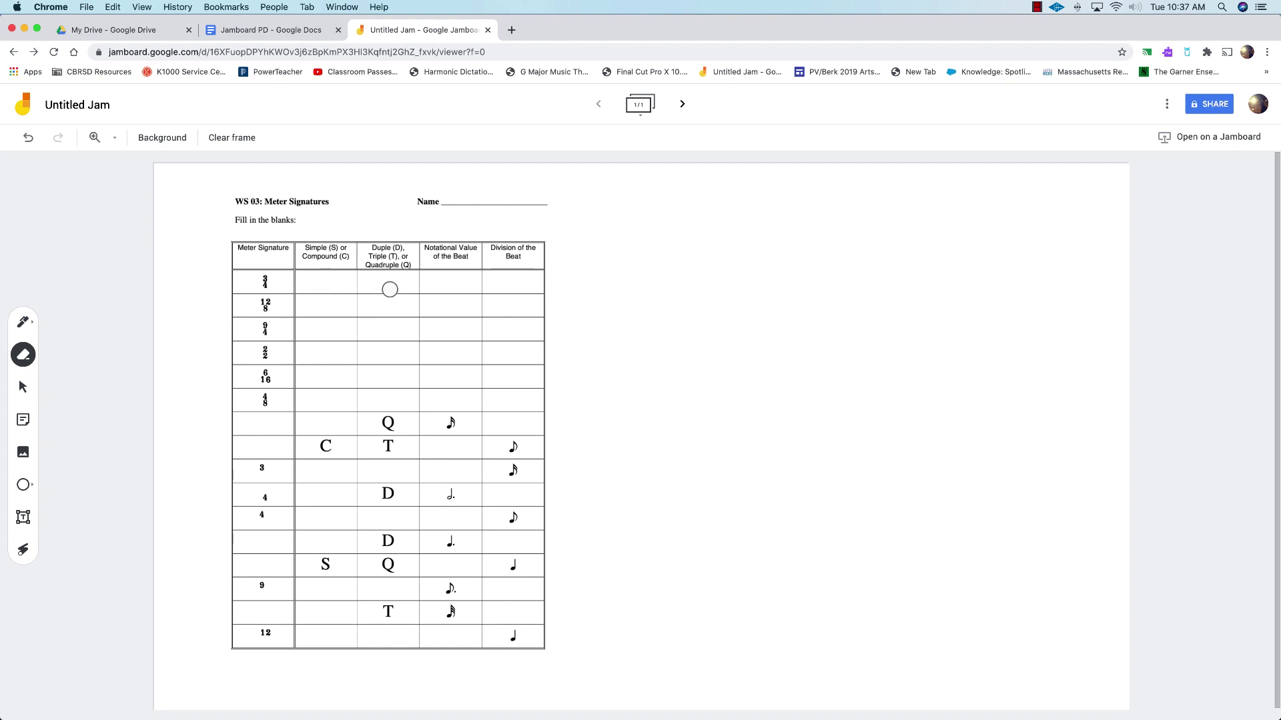
{"action": "left_click", "coordinate": [24, 323]}
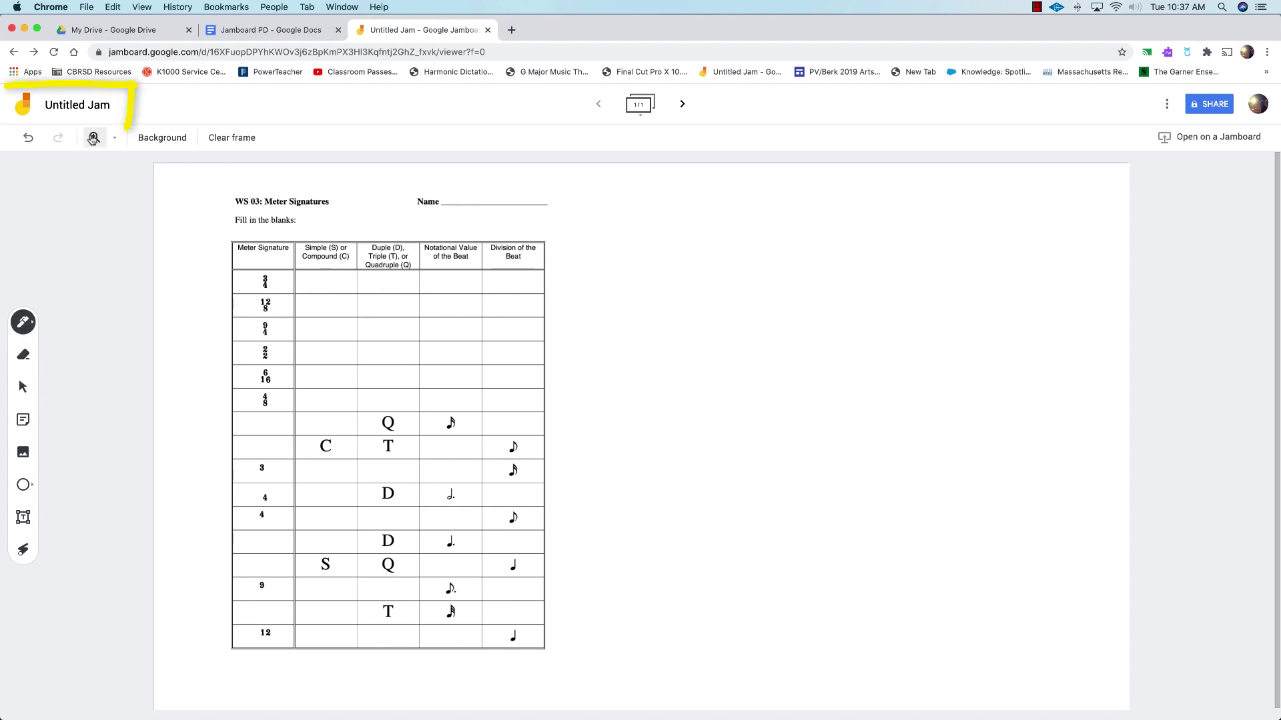
- Rename the jam as "Rhythm WS 3 Meter signatures"
{"action": "left_click", "coordinate": [80, 108]}
{"action": "type", "text": "Rhythm WS 3 Meter si"}
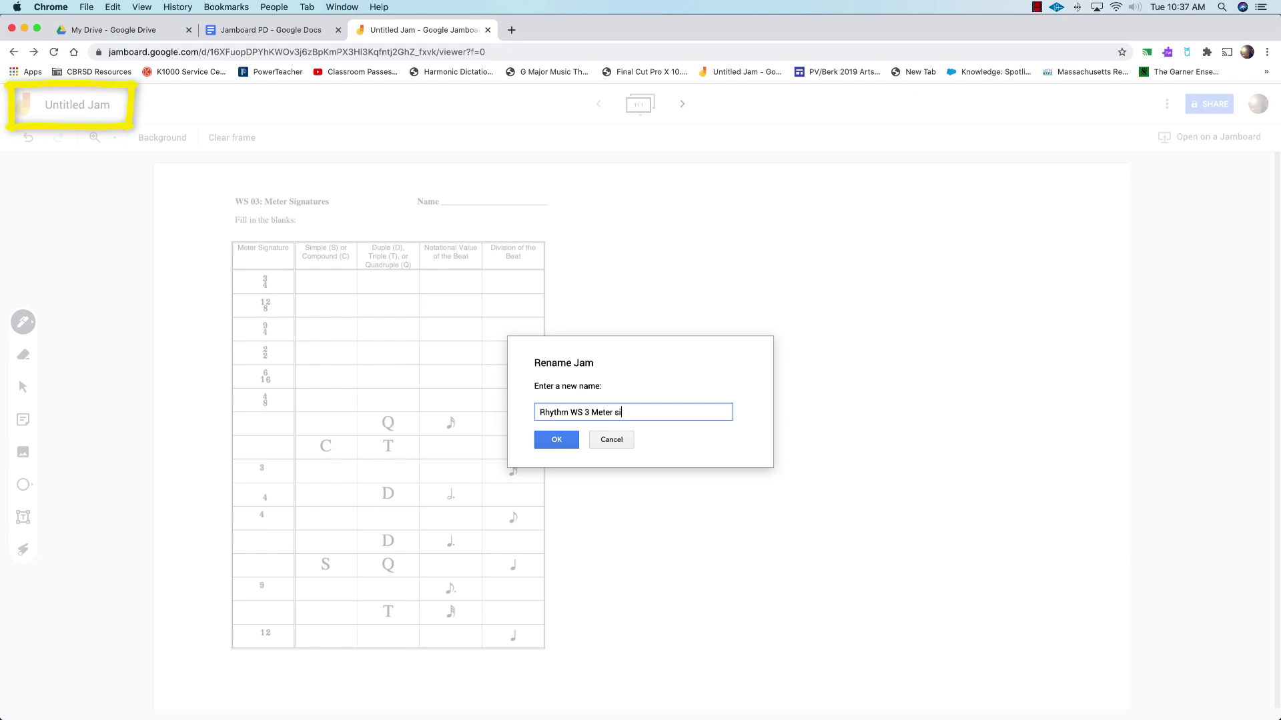
{"action": "type", "text": "gnatures"}
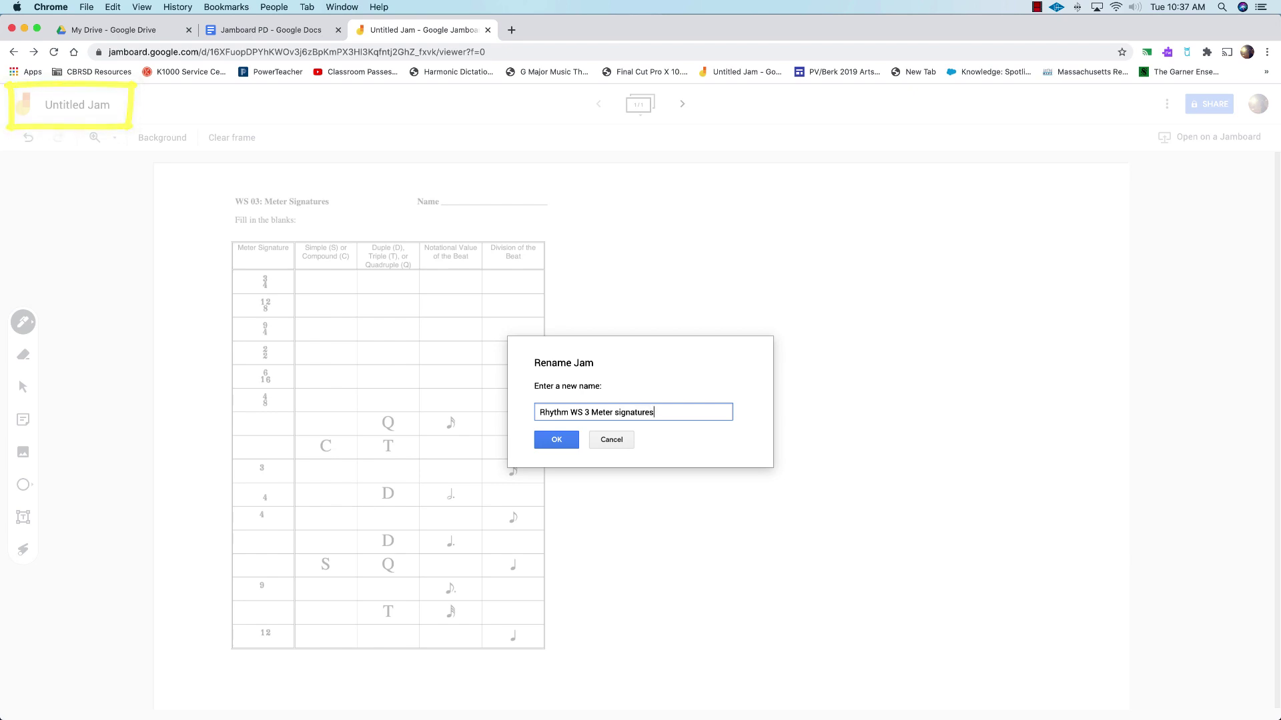
{"action": "left_click", "coordinate": [564, 442]}
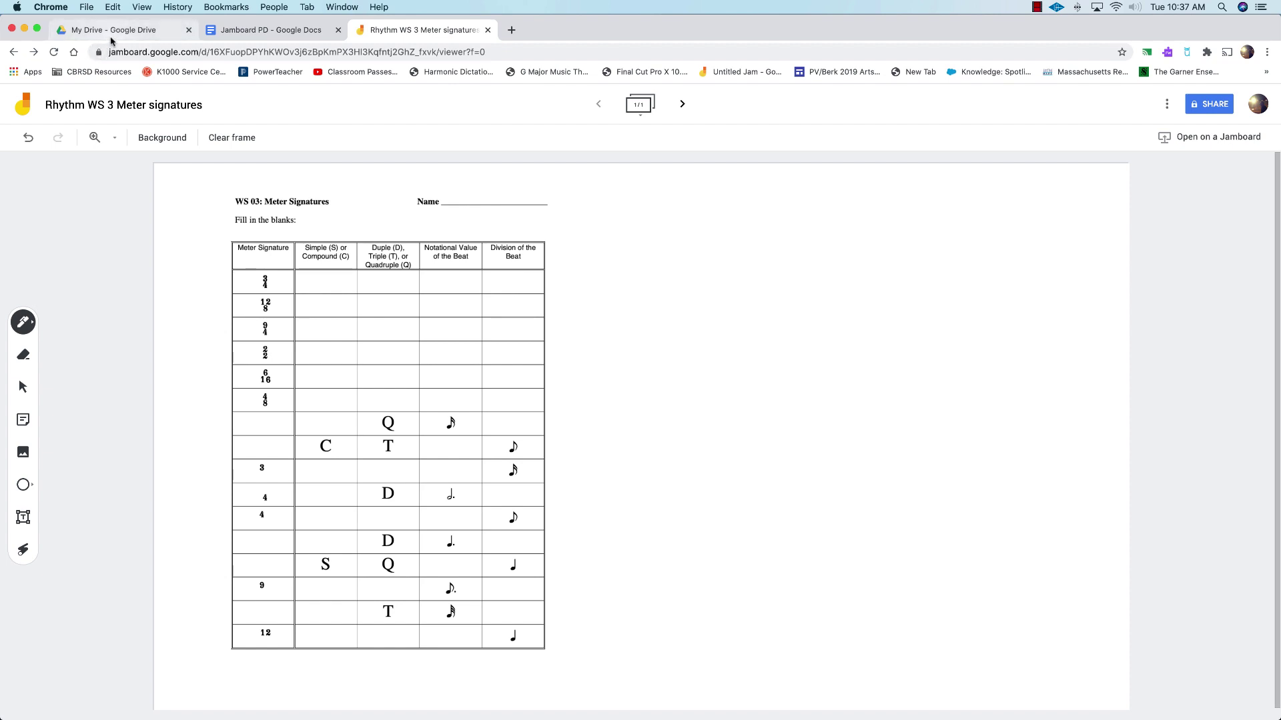
- Open Google Classroom in a new tab and go to the Classwork page of the Air on a G Suite Test Class
{"action": "left_click", "coordinate": [513, 30]}
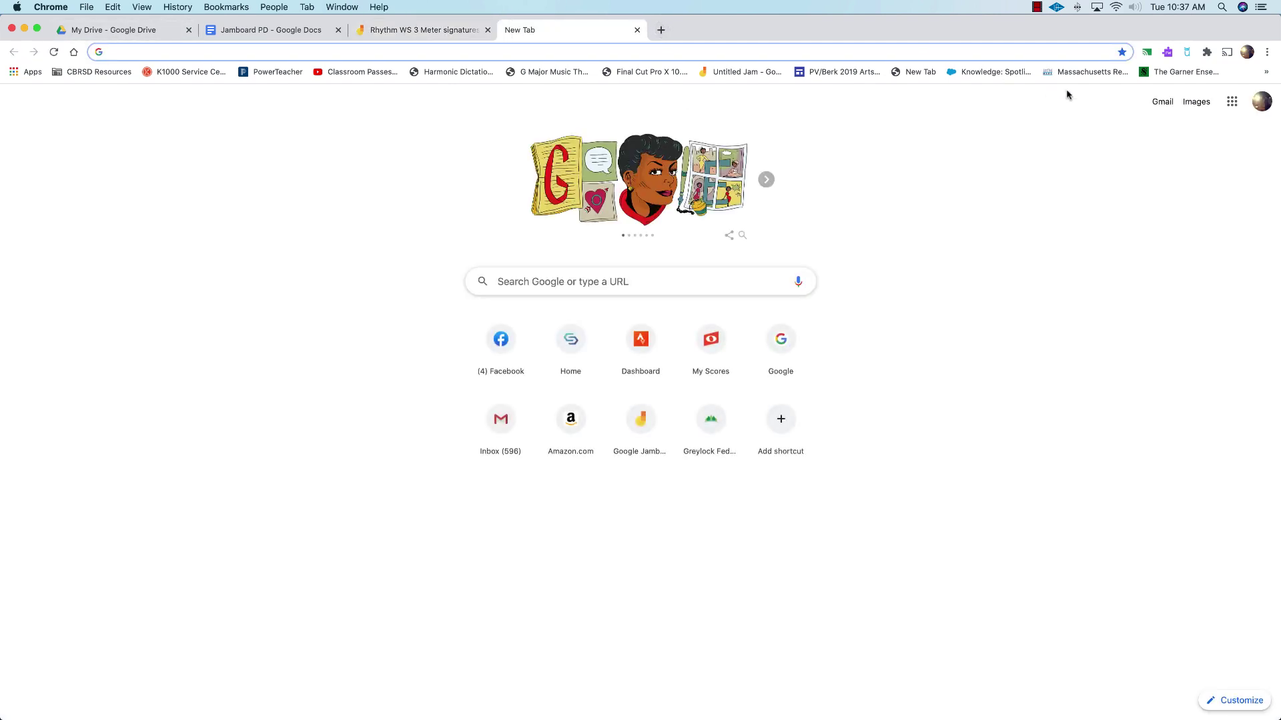
{"action": "left_click", "coordinate": [1233, 103]}
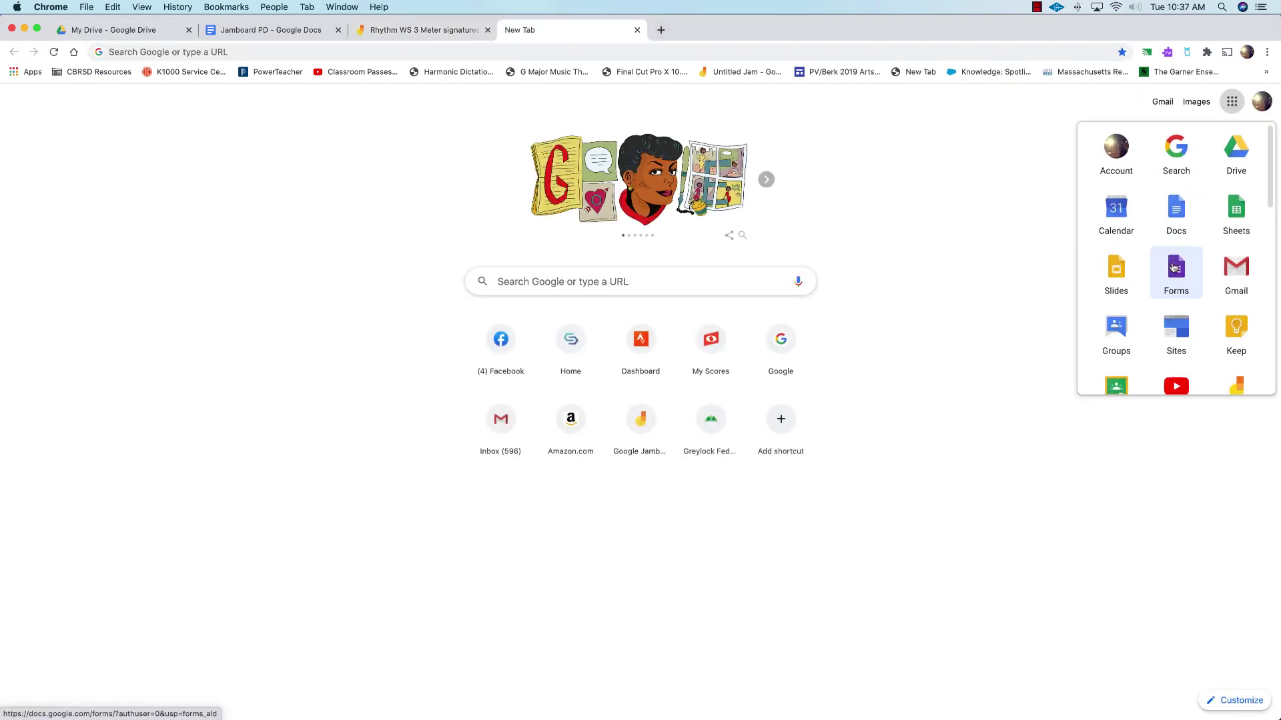
{"action": "scroll", "coordinate": [1172, 279], "scroll_direction": "down", "scroll_amount": 2}
{"action": "left_click", "coordinate": [1128, 352]}
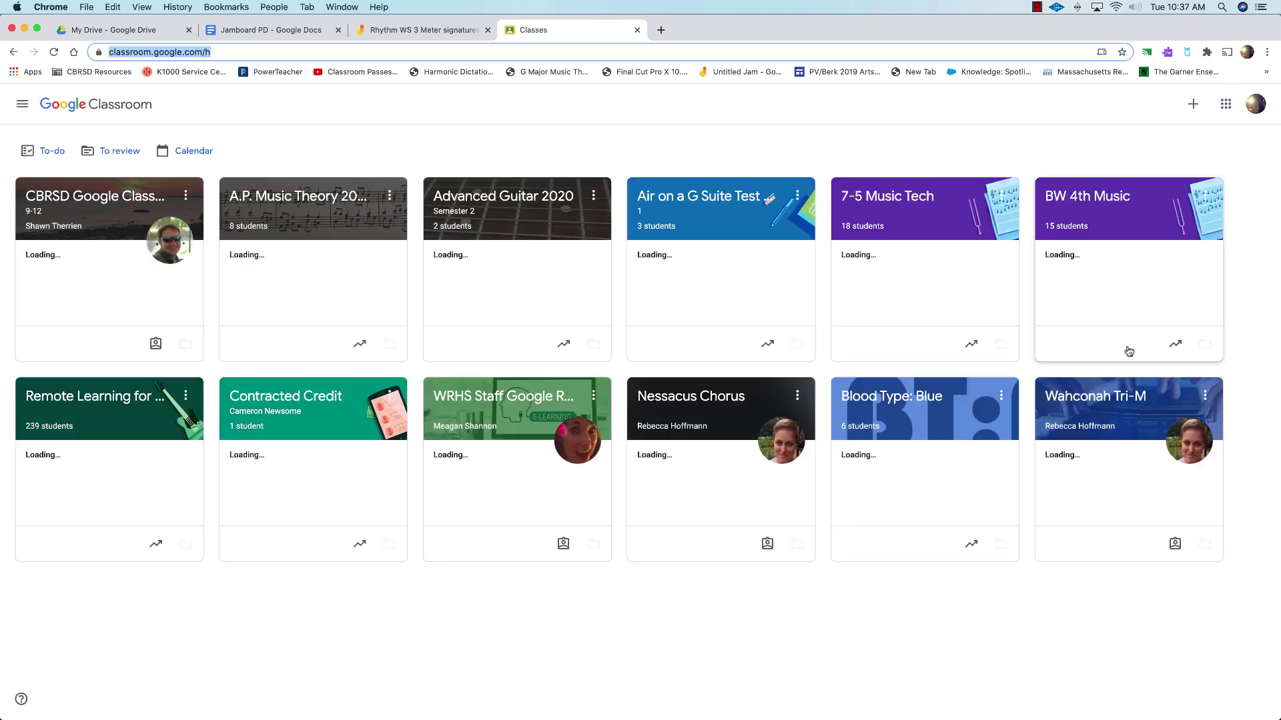
{"action": "left_click", "coordinate": [700, 200]}
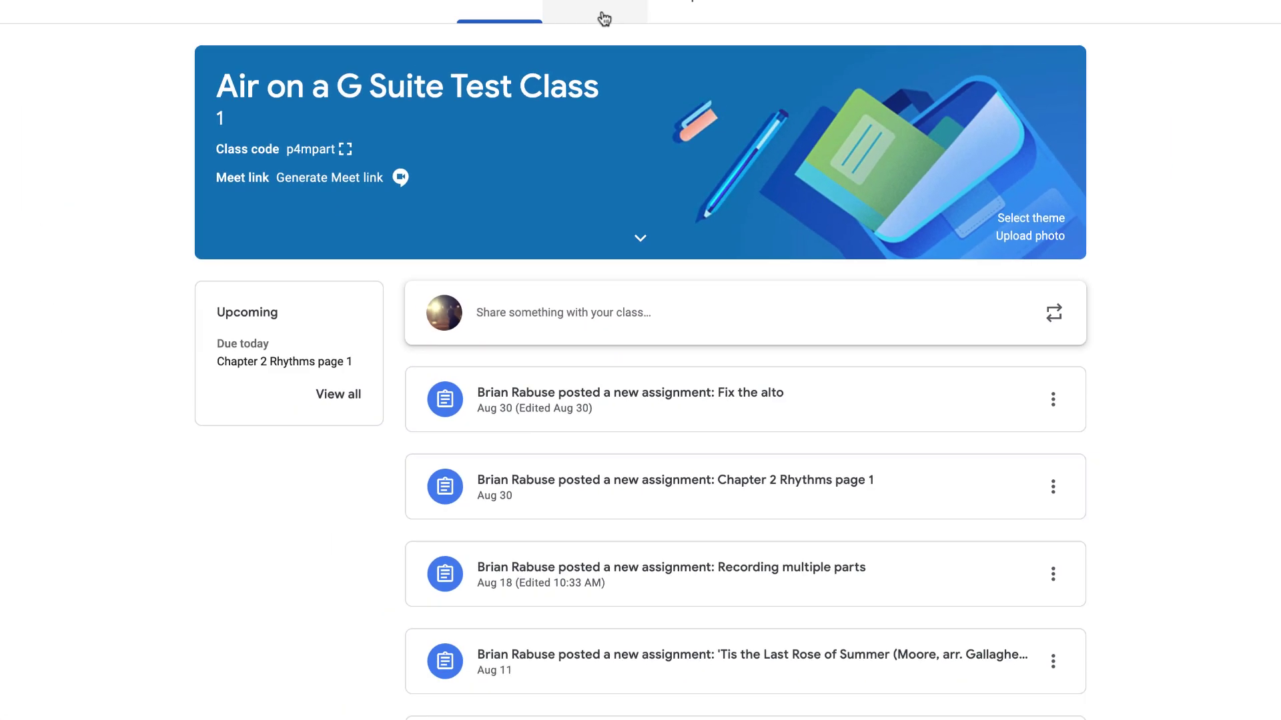
{"action": "left_click", "coordinate": [604, 18]}
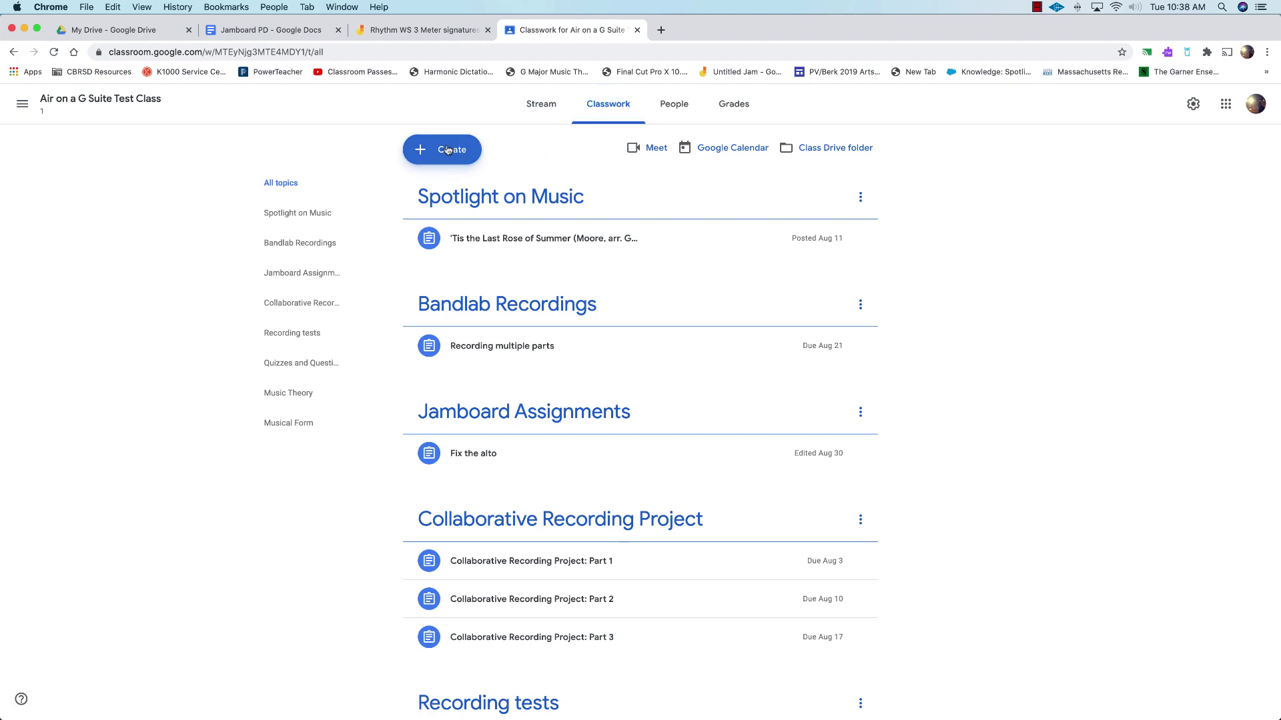
- Create a new assignment titled "#003 Rhythm Worksheet 3"
{"action": "left_click", "coordinate": [448, 149]}
{"action": "left_click", "coordinate": [459, 188]}
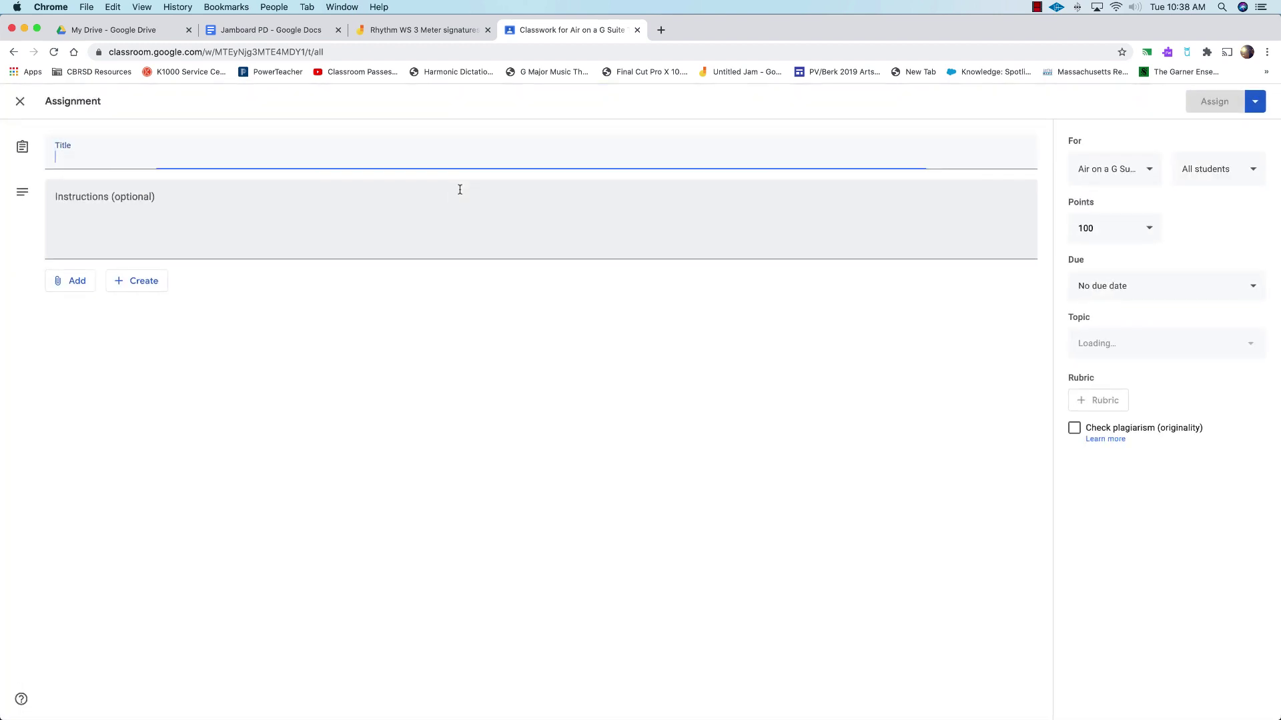
{"action": "type", "text": "#003 Rhythm Worksheet 3"}
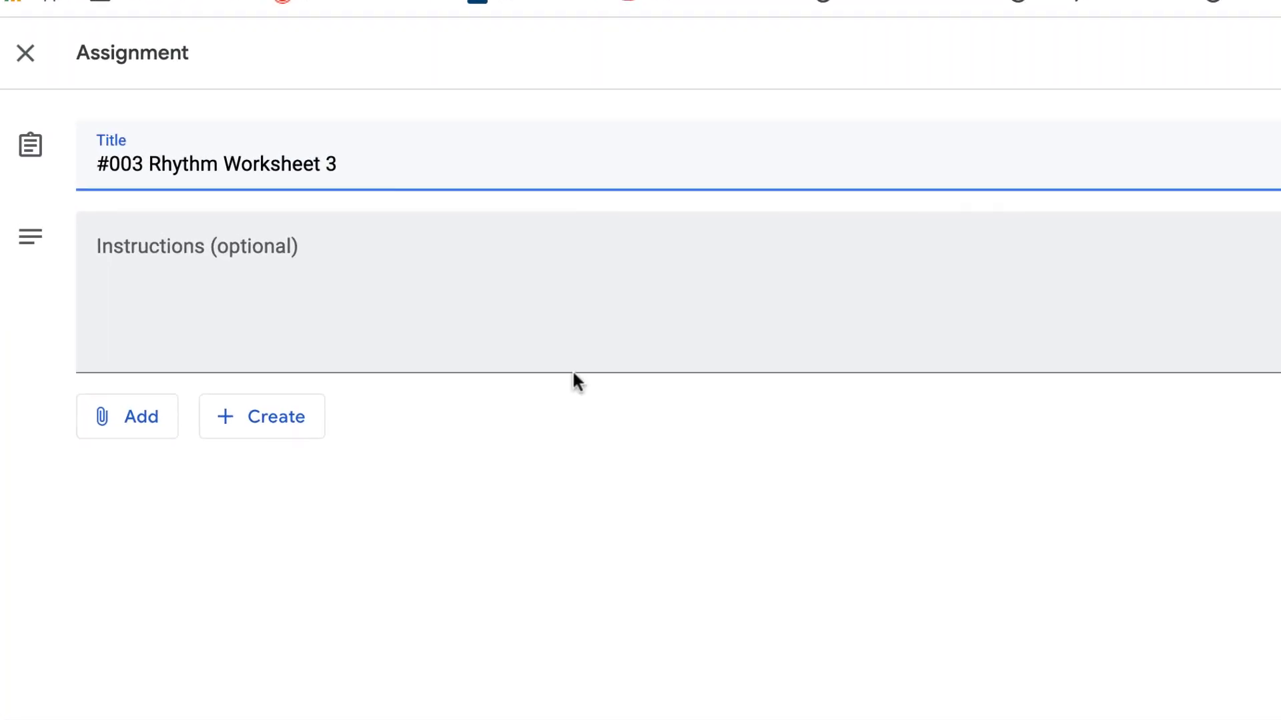
- Enter the instructions: Complete the Jamboard worksheet we started in class today. Make sure you click the "turn in" button
{"action": "left_click", "coordinate": [507, 303]}
{"action": "type", "text": "Complete the Jamboard worksheet we started in class to"}
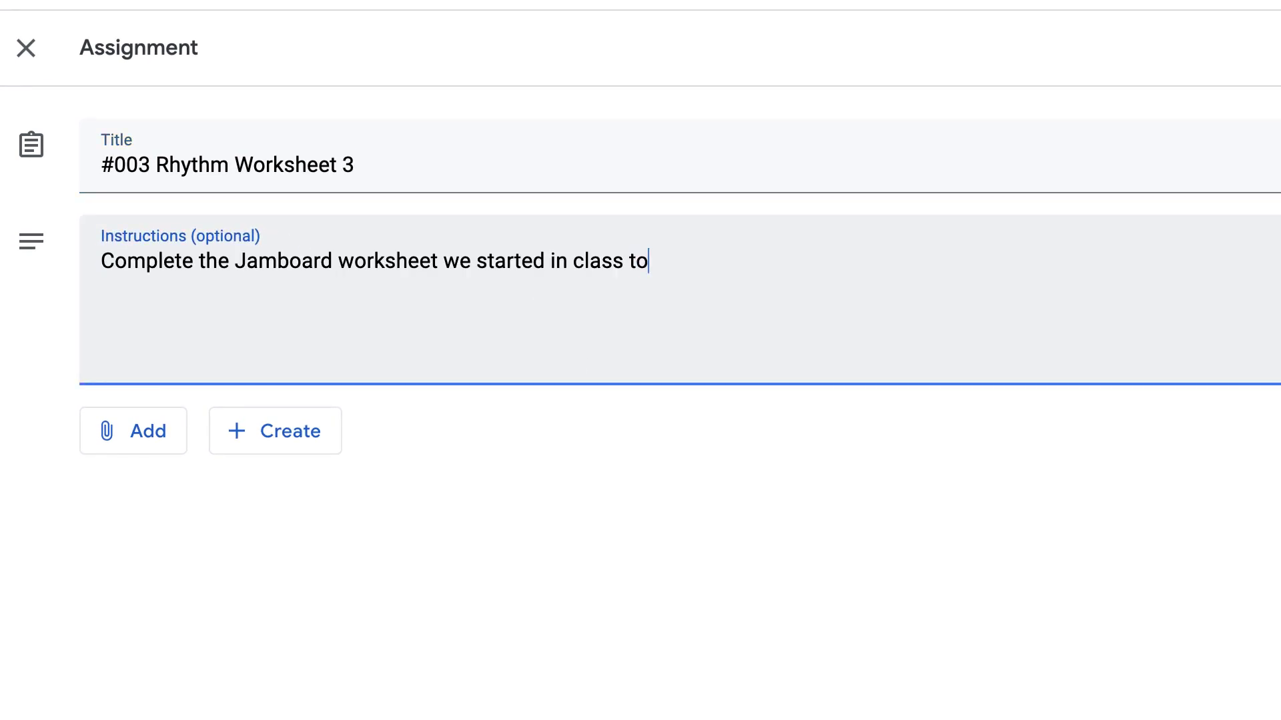
{"action": "type", "text": "day. Make sure you click the \"turn in button."}
{"action": "left_click", "coordinate": [926, 260]}
{"action": "type", "text": "\""}
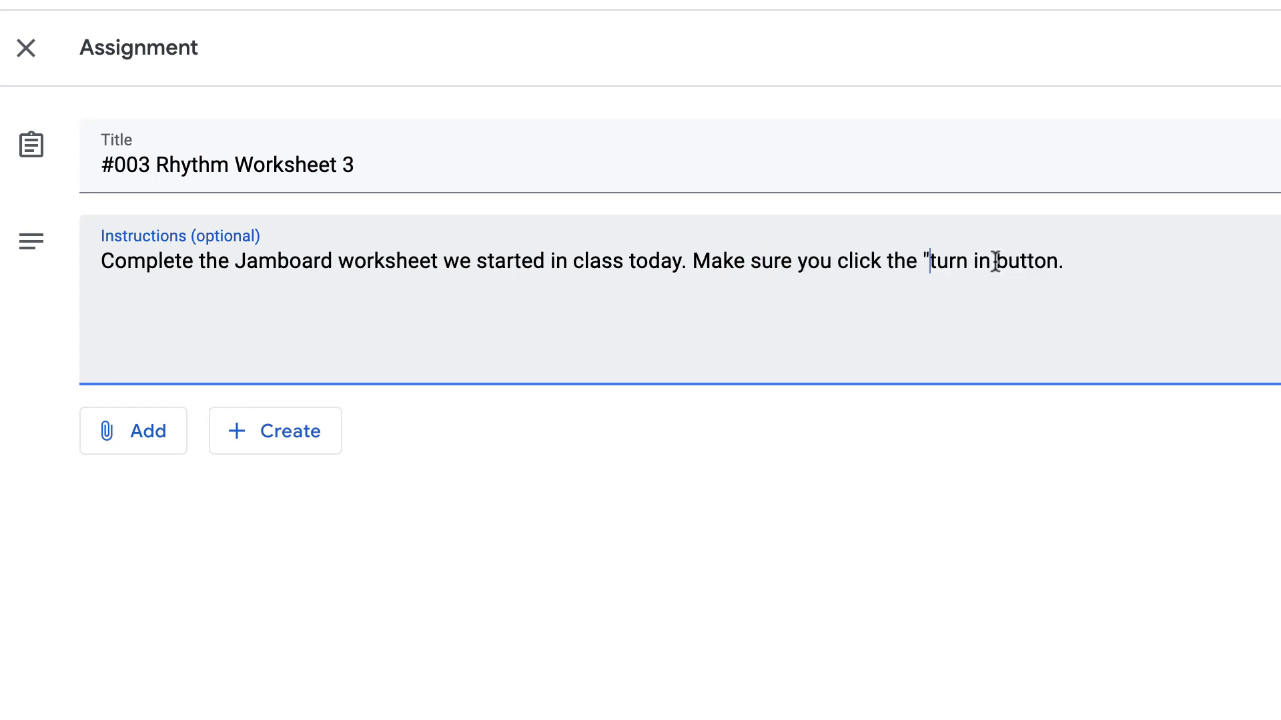
{"action": "left_click", "coordinate": [991, 260]}
{"action": "type", "text": "\""}
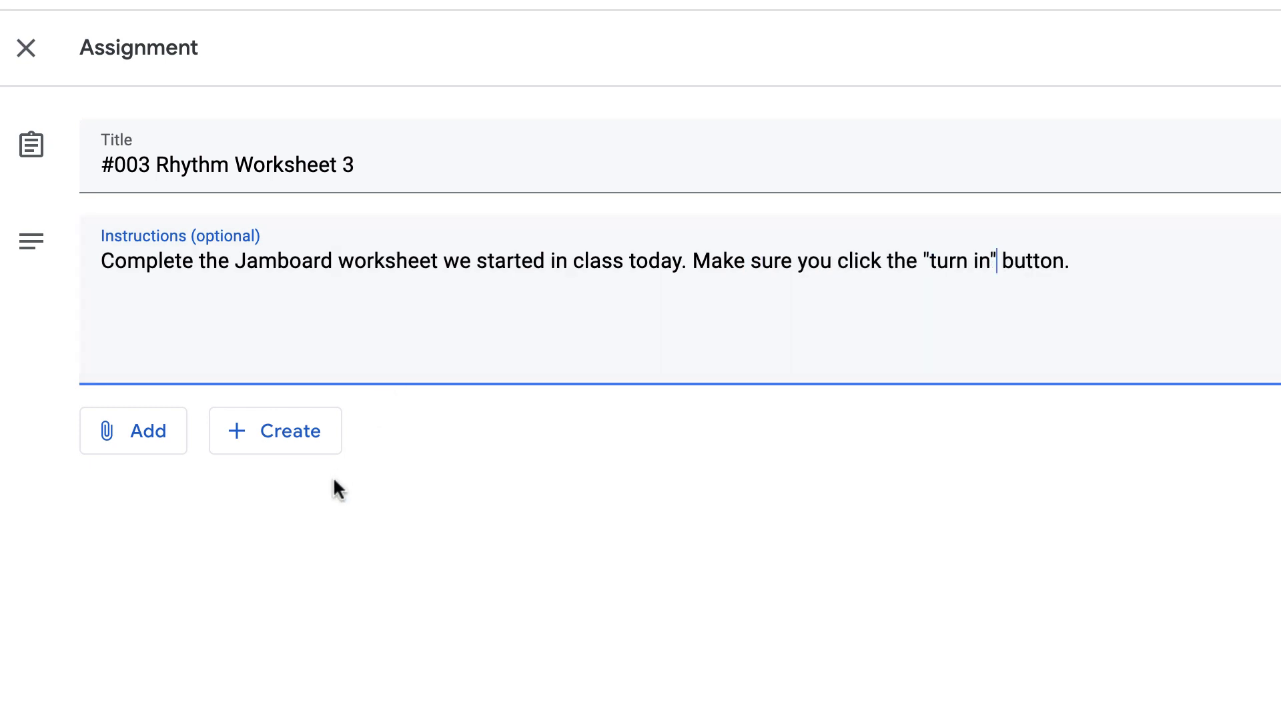
- Attach the Rhythm WS 3 Meter signatures jam from Google Drive and set it to make a copy for each student
{"action": "left_click", "coordinate": [136, 454]}
{"action": "left_click", "coordinate": [174, 480]}
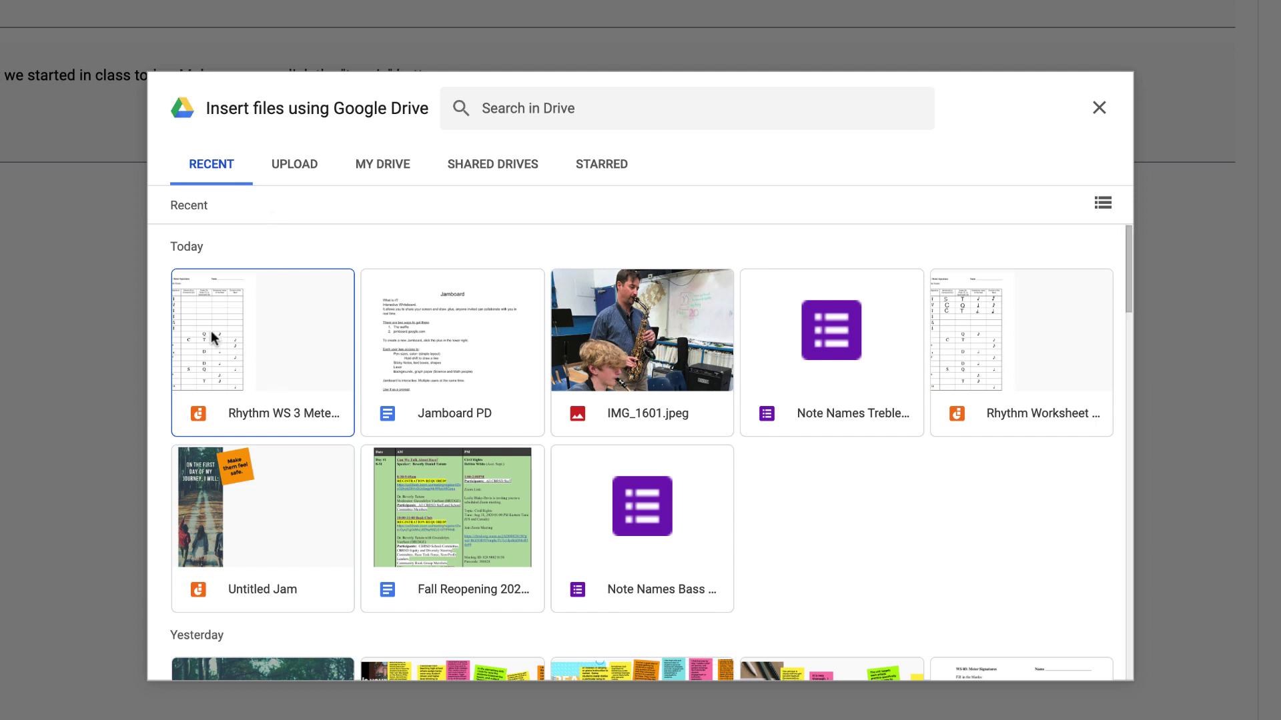
{"action": "left_click", "coordinate": [234, 344]}
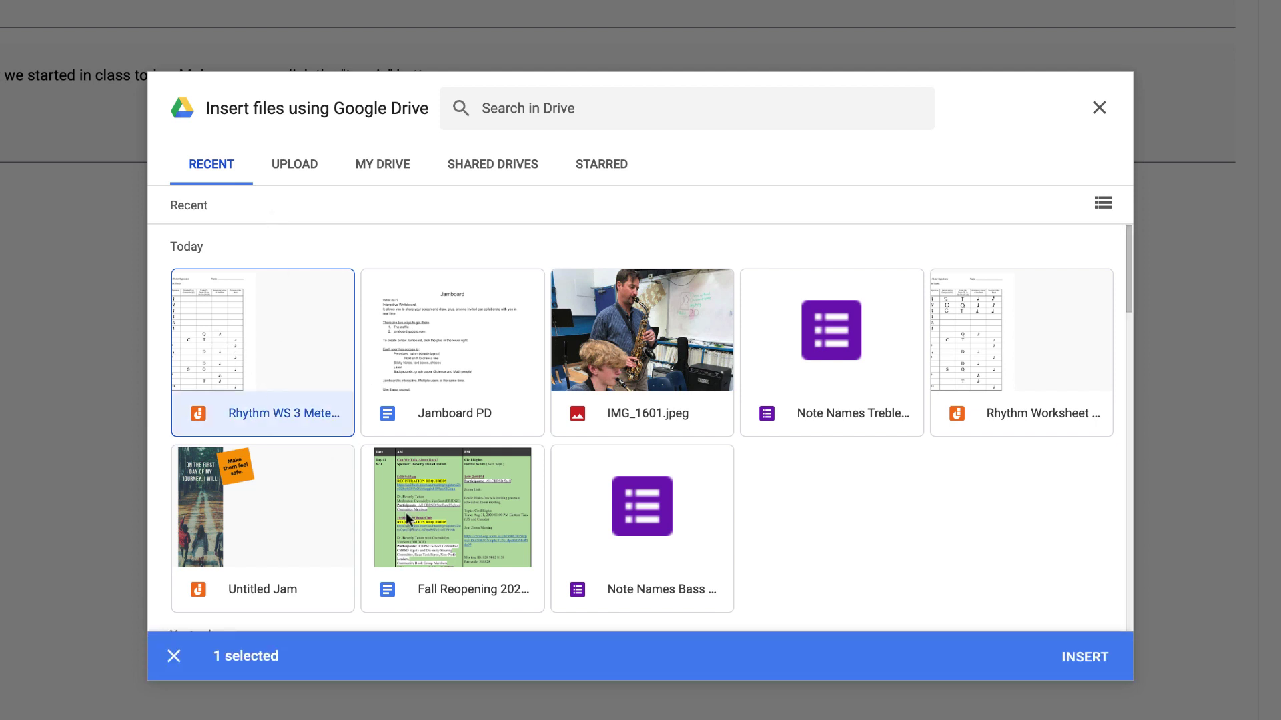
{"action": "left_click", "coordinate": [1086, 660]}
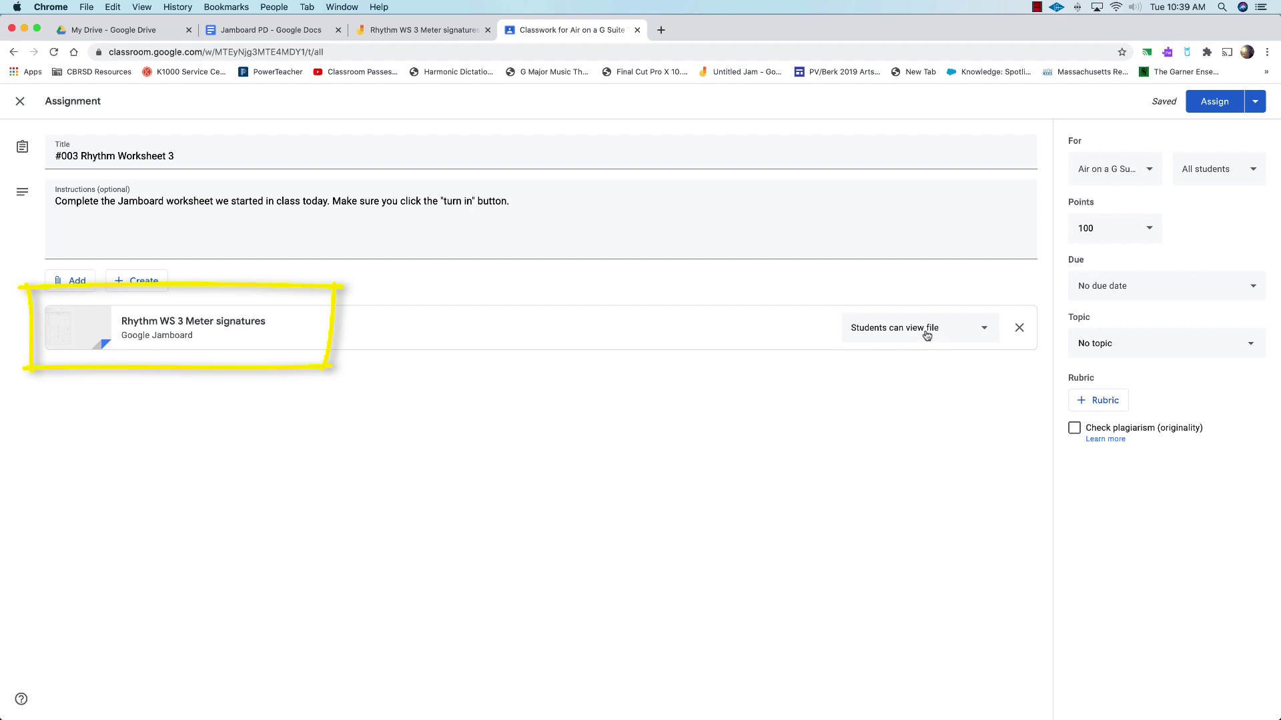
{"action": "left_click", "coordinate": [985, 331]}
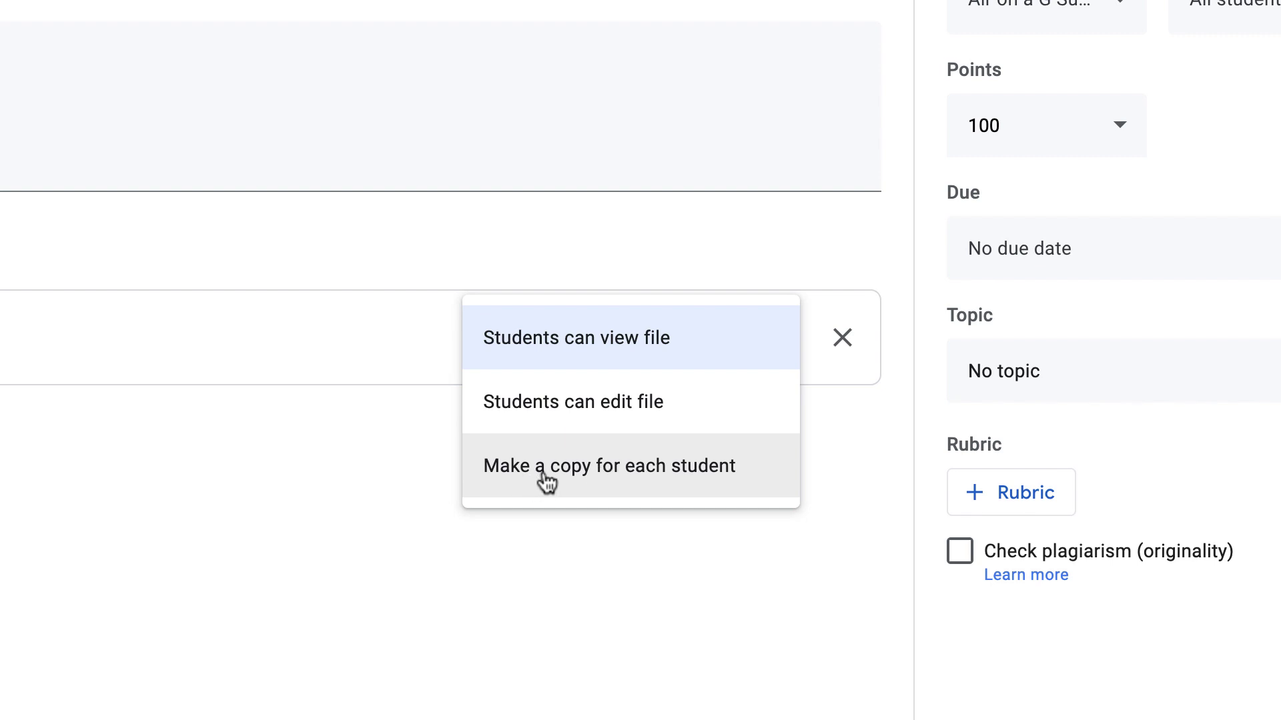
{"action": "left_click", "coordinate": [587, 471]}
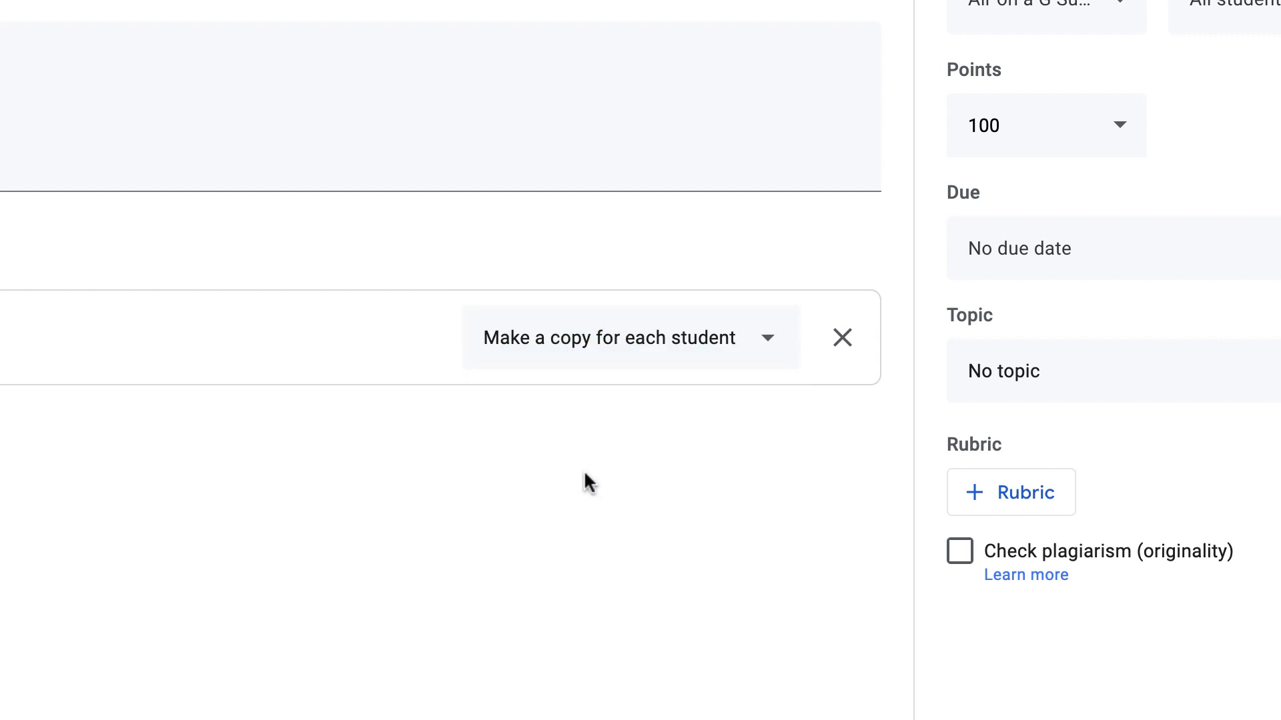
- Set the assignment's due date to Sep 18, 2020, without a time
{"action": "left_click", "coordinate": [1056, 242]}
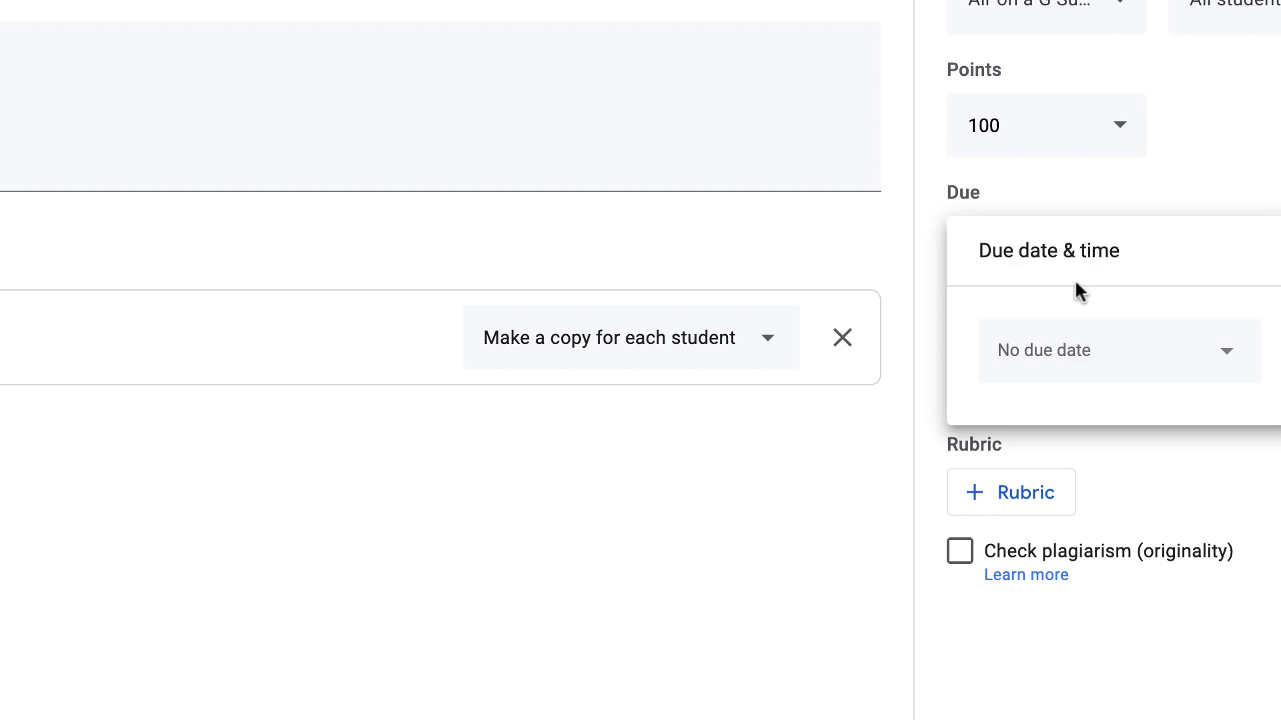
{"action": "left_click", "coordinate": [1094, 353]}
{"action": "left_click", "coordinate": [1214, 563]}
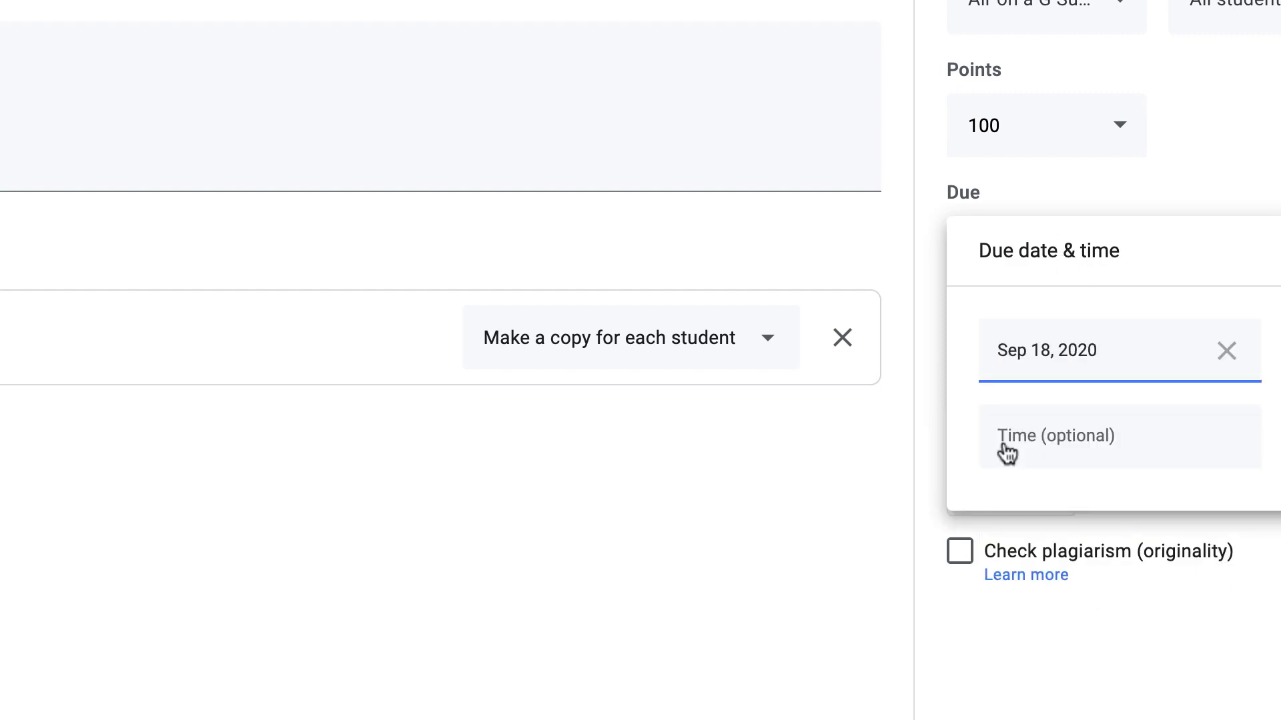
{"action": "left_click", "coordinate": [1007, 512]}
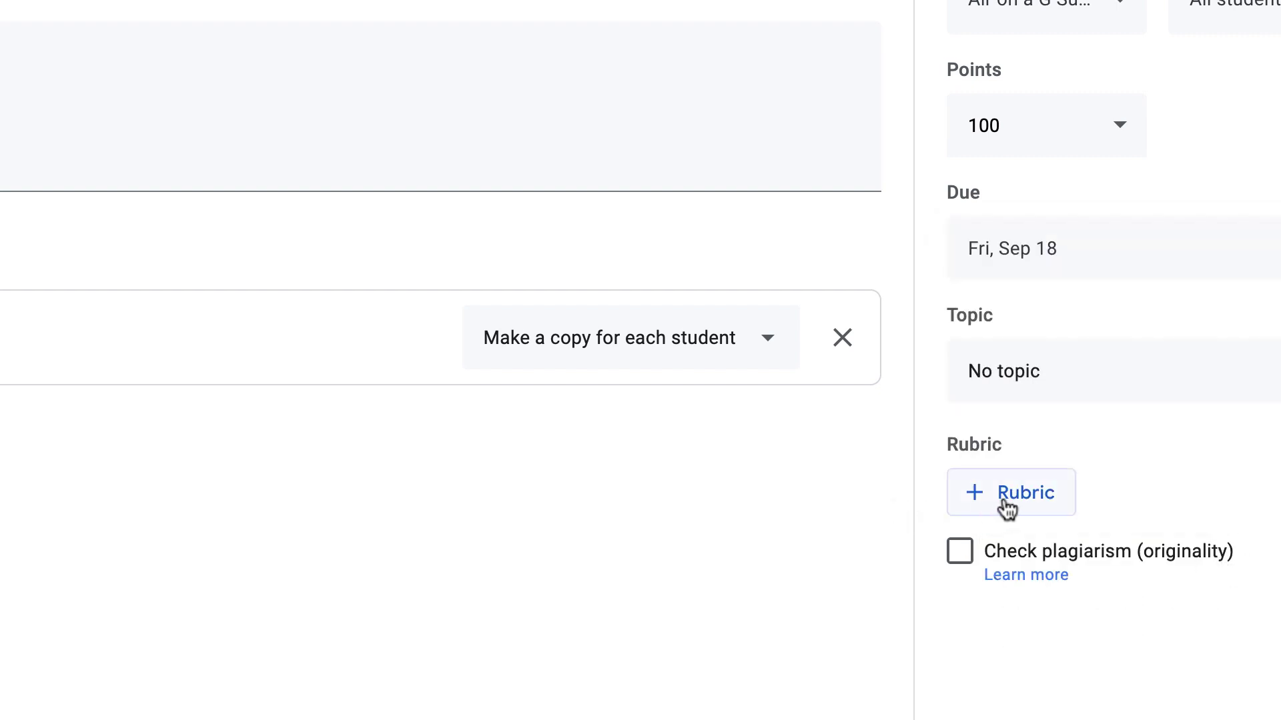
- File the assignment under the Jamboard Assignments topic and assign it to the class
{"action": "left_click", "coordinate": [1140, 389]}
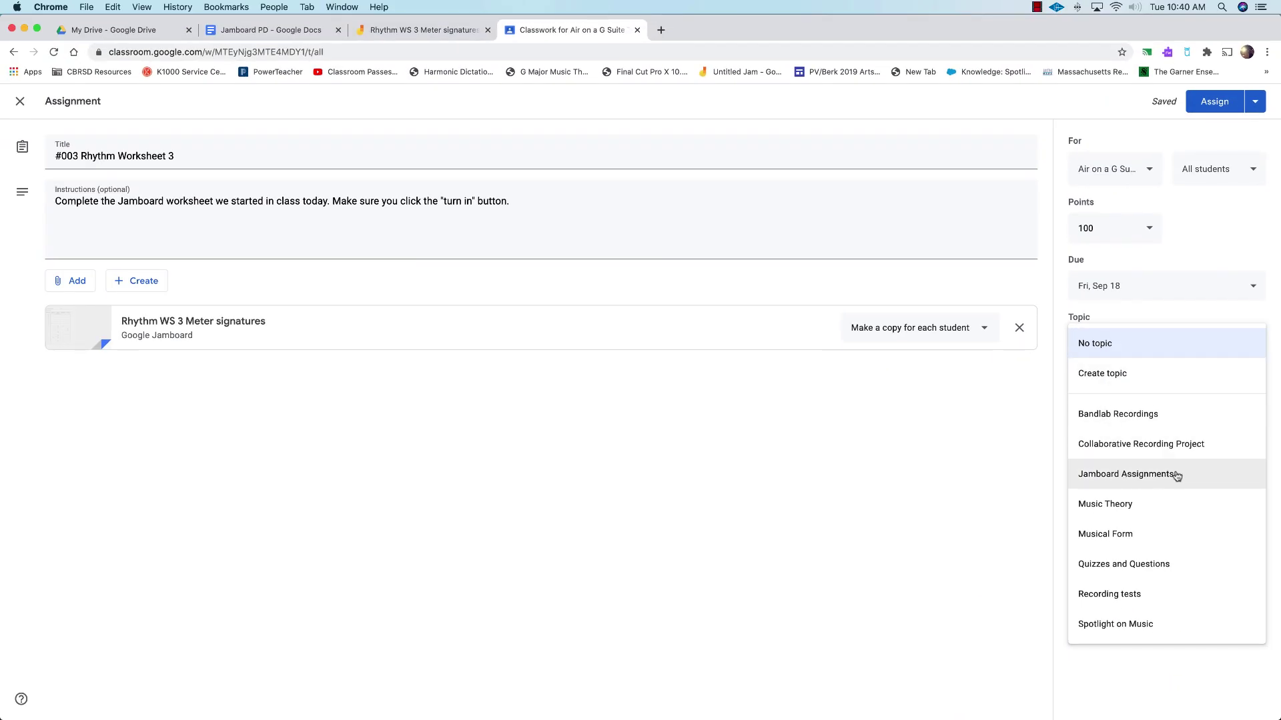
{"action": "left_click", "coordinate": [1179, 475]}
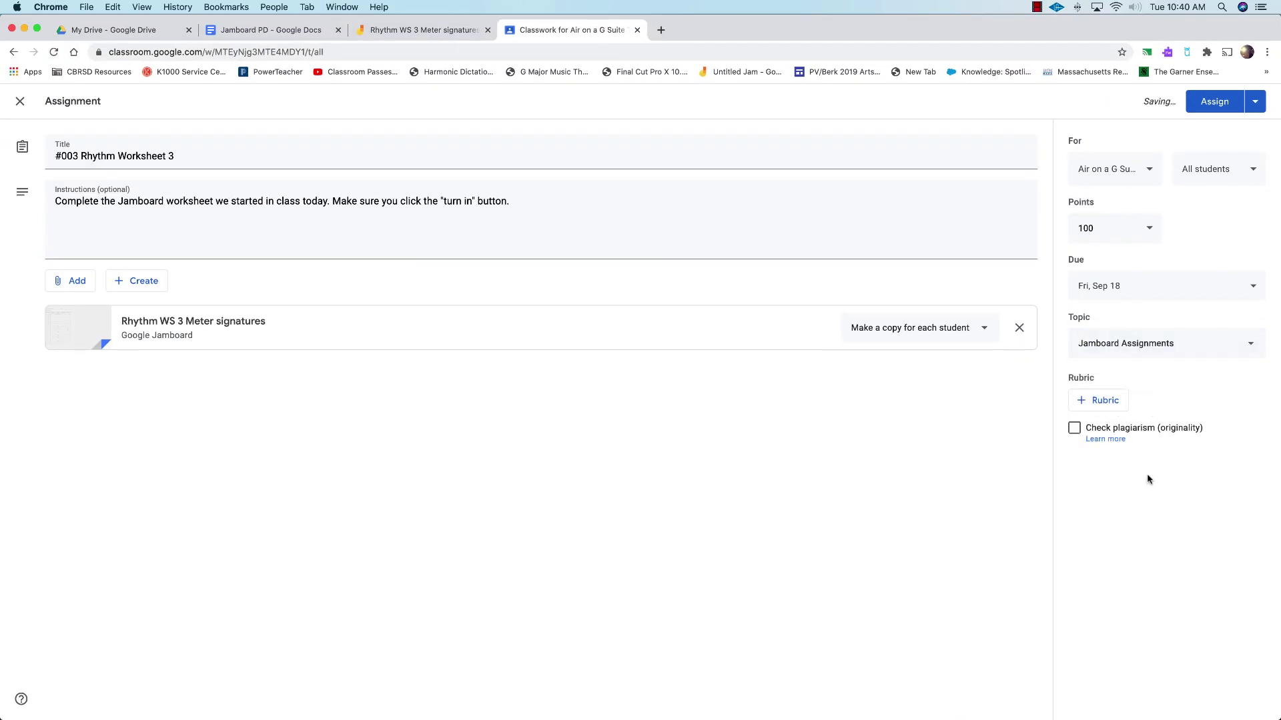
{"action": "left_click", "coordinate": [1214, 103]}
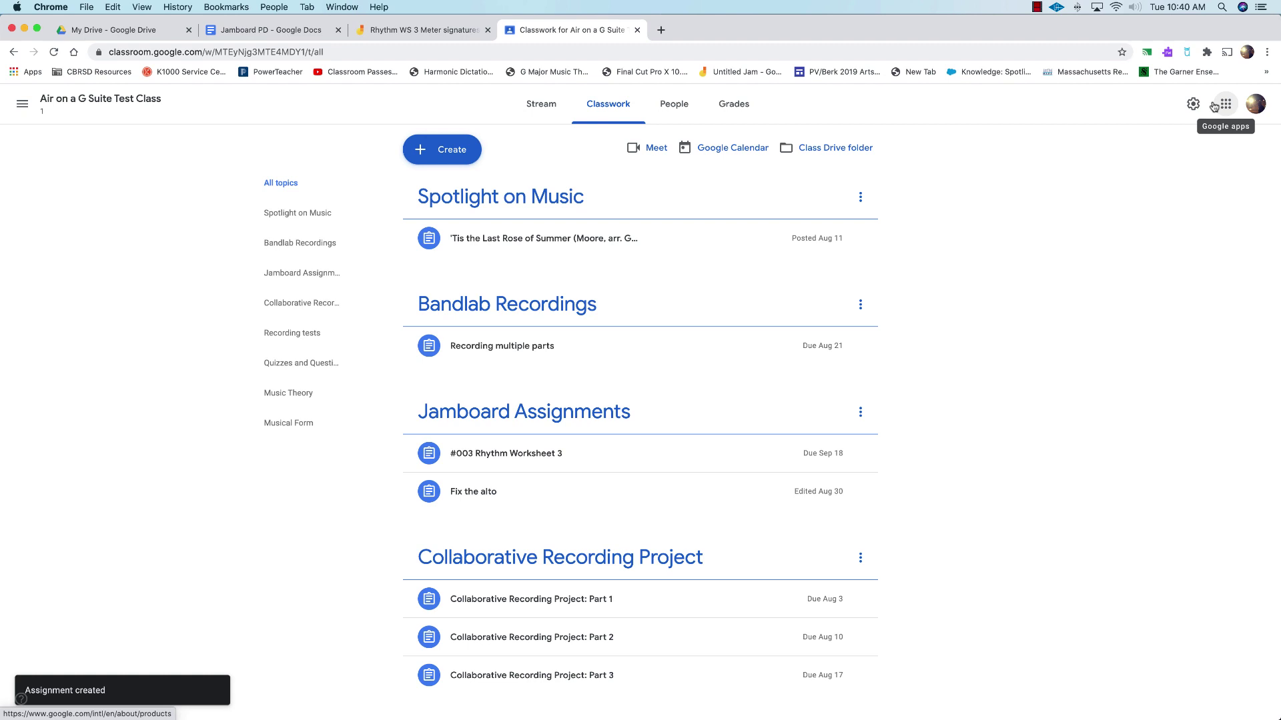
- Check how the new assignment is posted in the class Stream and in Classwork
{"action": "left_click", "coordinate": [539, 103]}
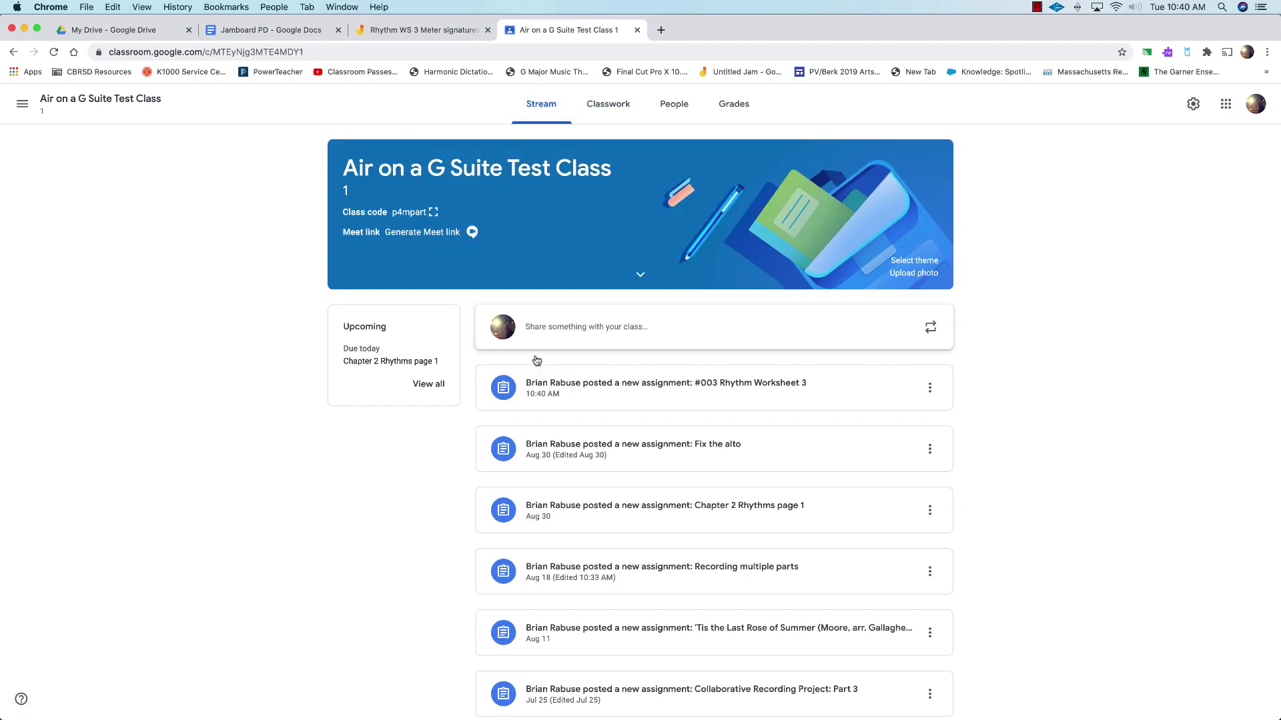
{"action": "left_click", "coordinate": [610, 108]}
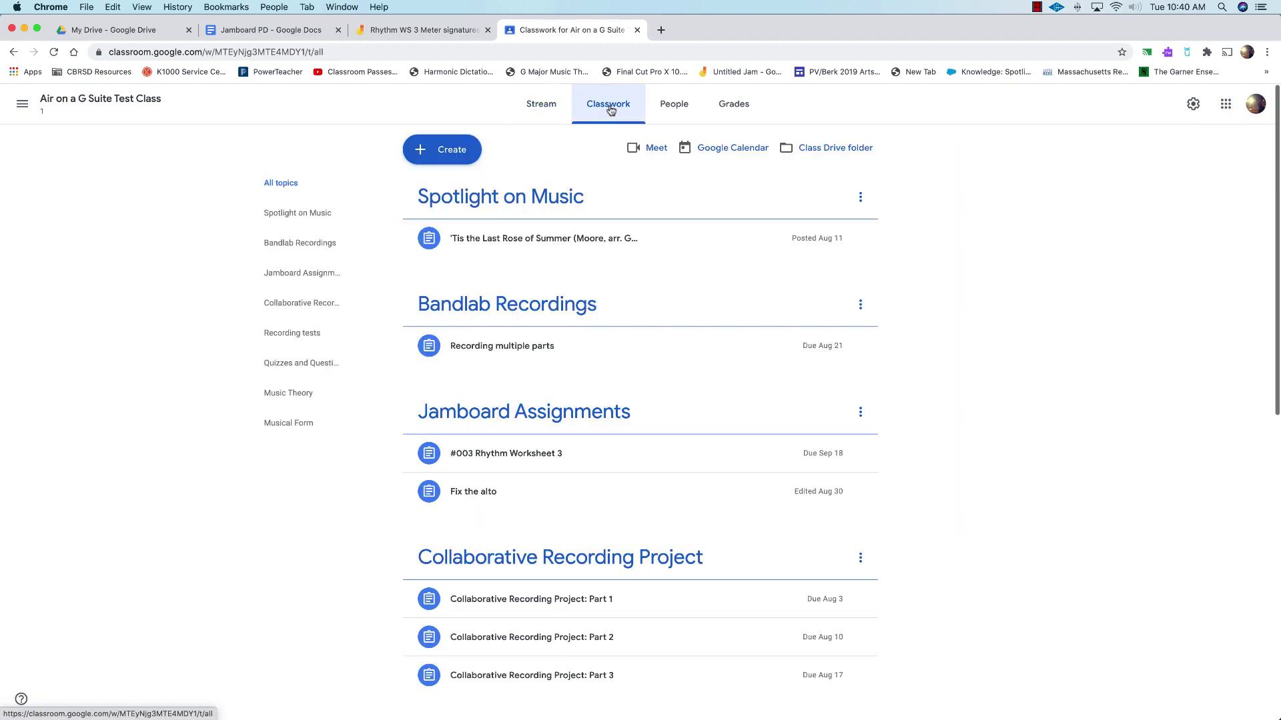
{"action": "scroll", "coordinate": [634, 434], "scroll_direction": "down", "scroll_amount": 2}
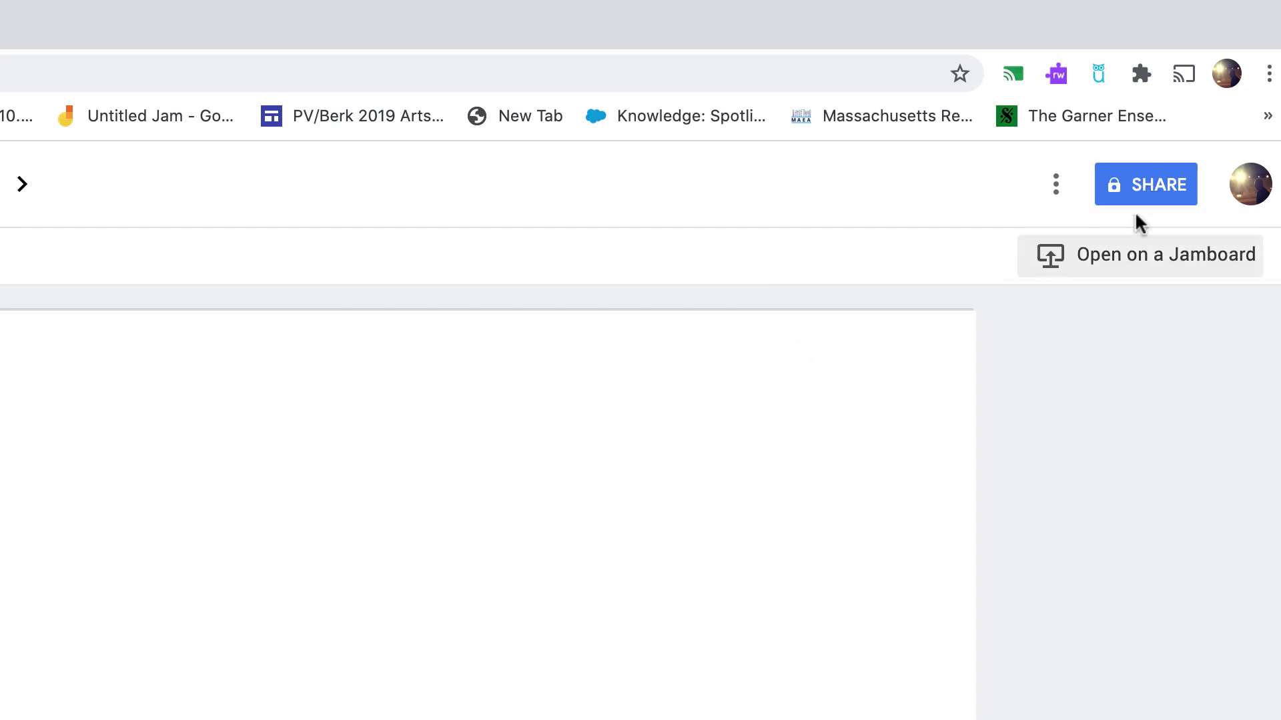
- Open the sharing settings of the Rhythm WS 3 Meter signatures jam and add the Air on a G Suite test Class group
{"action": "left_click", "coordinate": [1178, 186]}
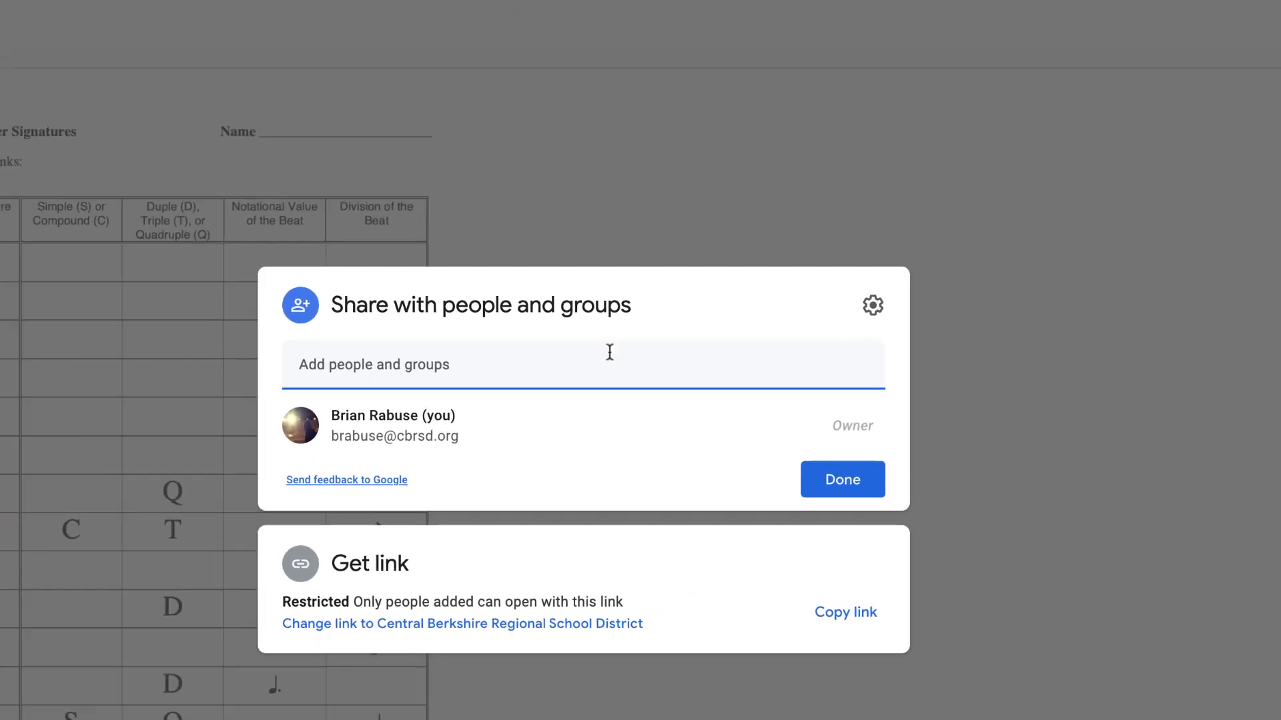
{"action": "left_click", "coordinate": [665, 324]}
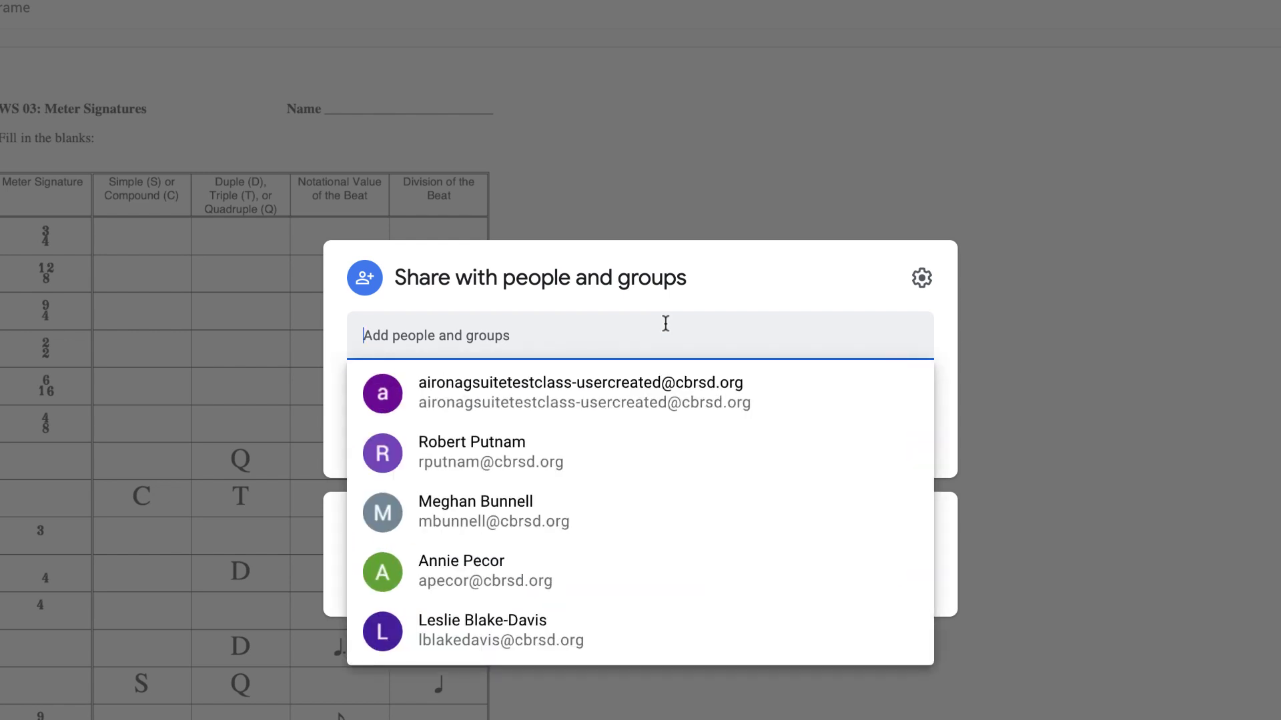
{"action": "mouse_move", "coordinate": [500, 403]}
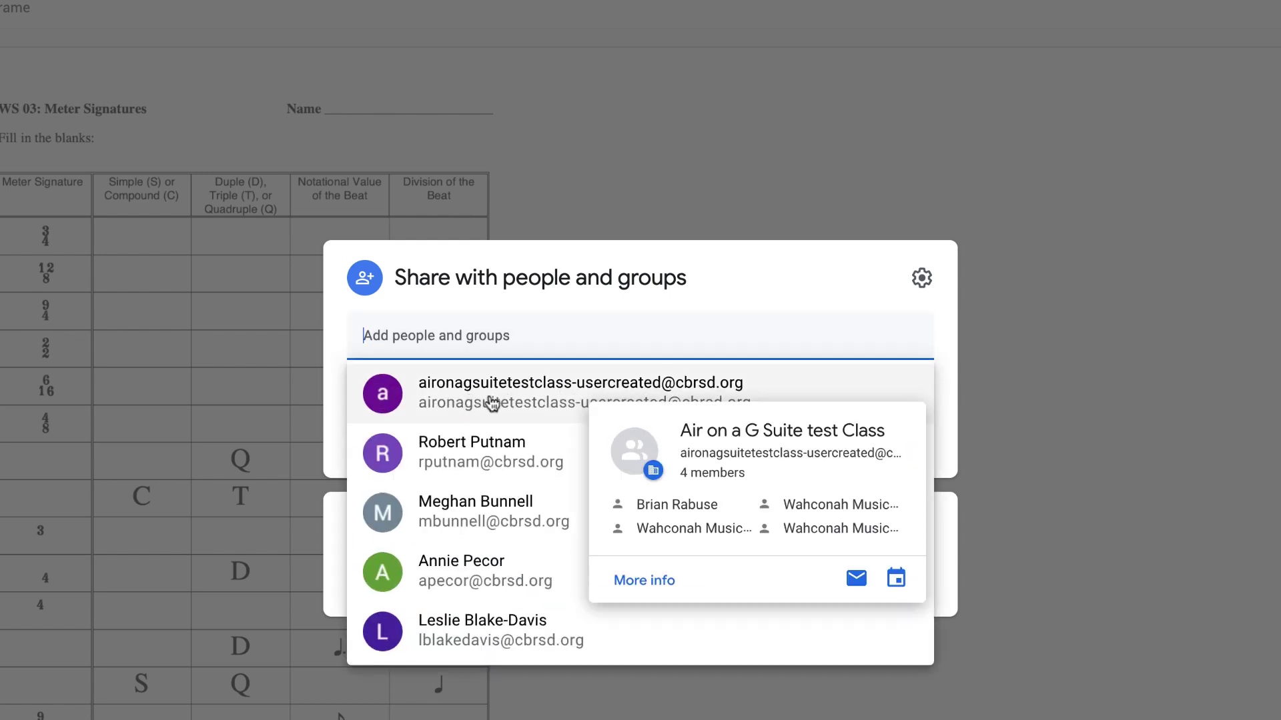
{"action": "left_click", "coordinate": [505, 401]}
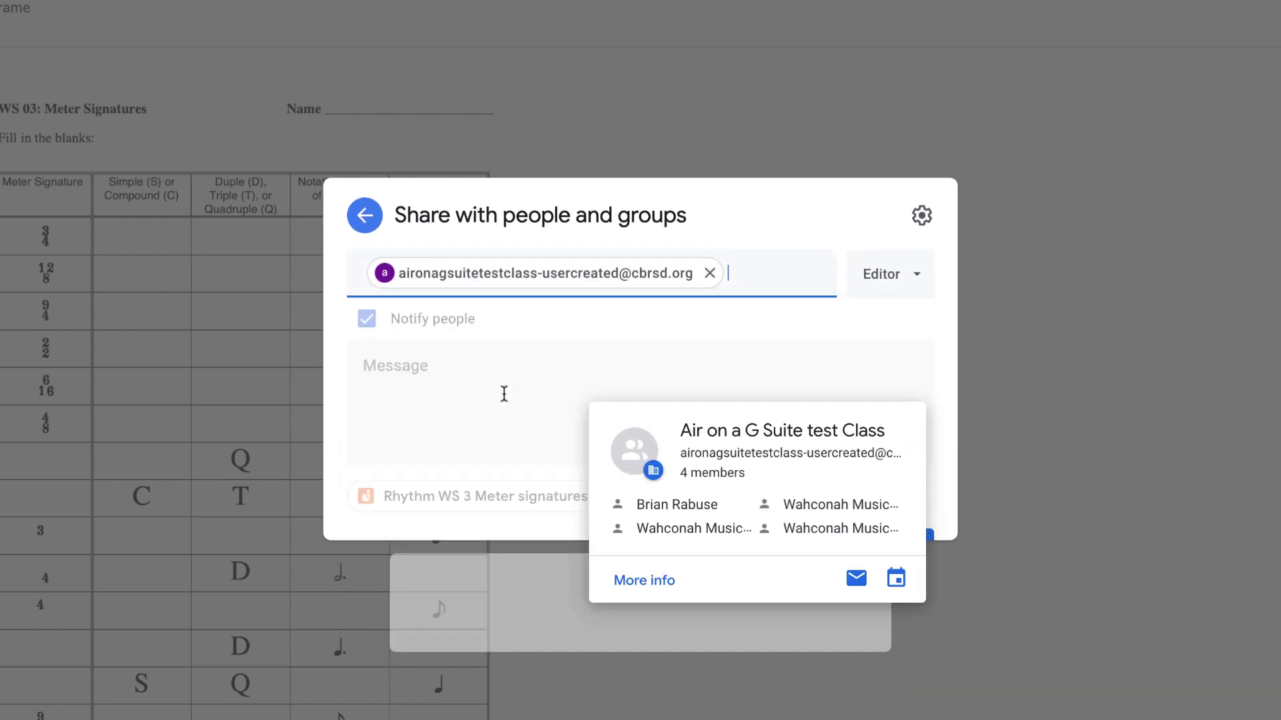
- Add the message "Check out this new project." and send the sharing invitation
{"action": "left_click", "coordinate": [478, 413]}
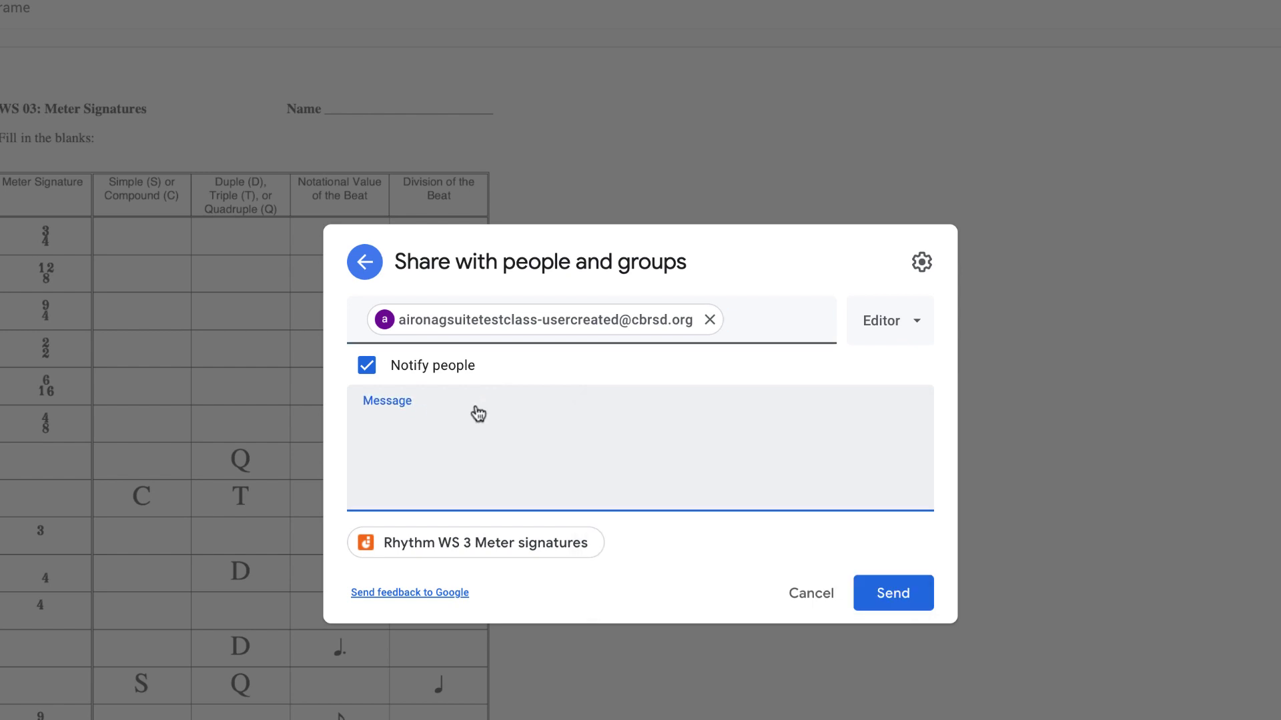
{"action": "type", "text": "Check out this new project."}
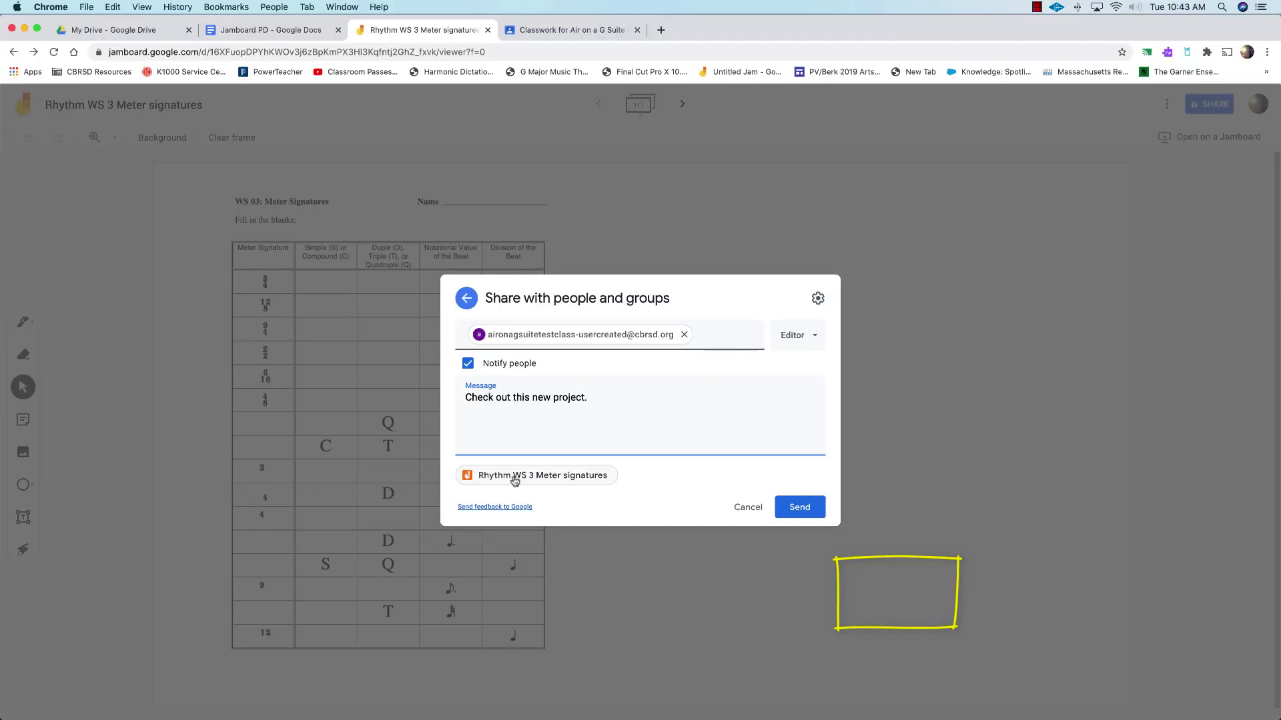
{"action": "left_click", "coordinate": [805, 507]}
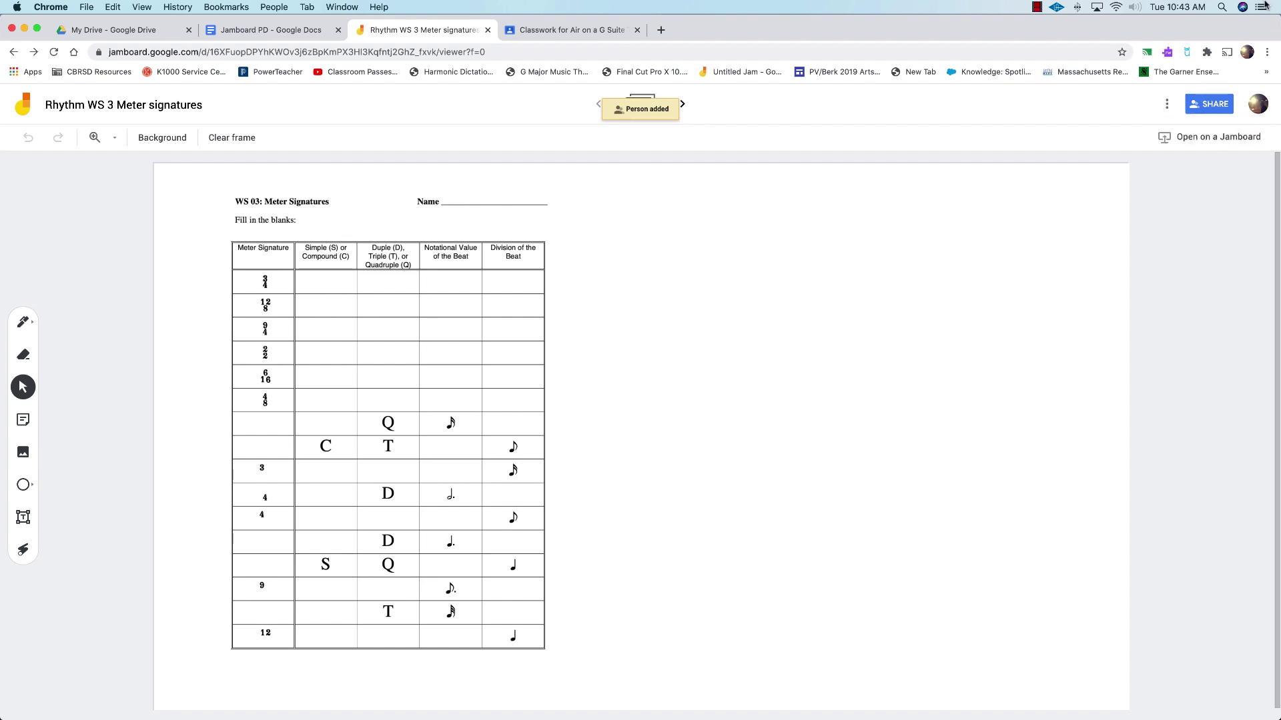
- Narrow the jam's window to uncover the student's browser window, and open the Rhythm WS 3 Meter signatures invitation in the student's Gmail
{"action": "left_click_drag", "start_coordinate": [1276, 30], "coordinate": [751, 111]}
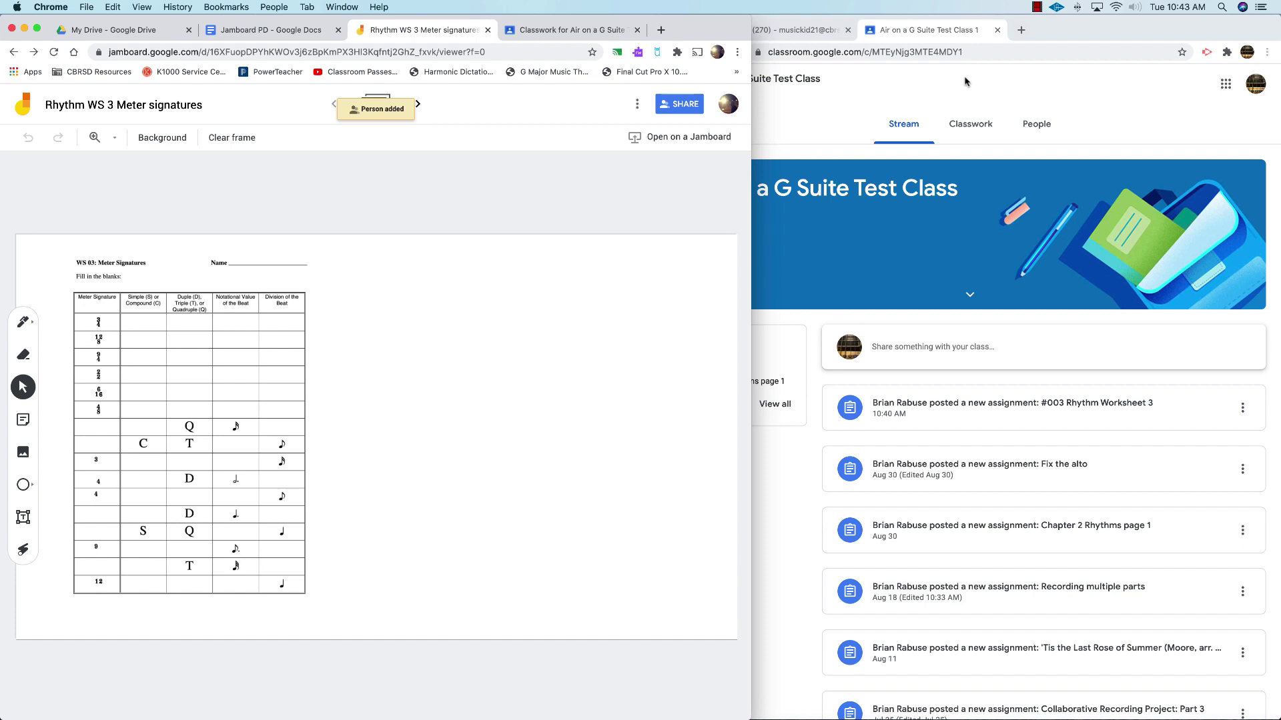
{"action": "left_click", "coordinate": [1226, 85]}
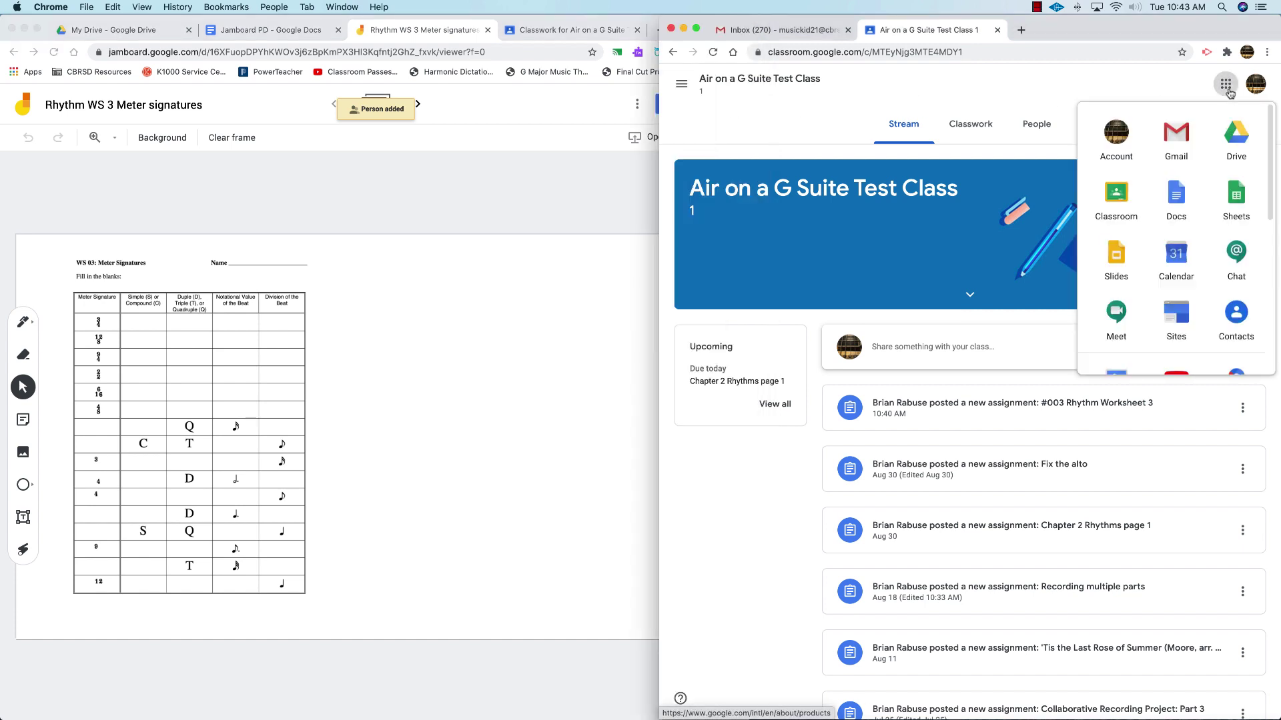
{"action": "left_click", "coordinate": [1176, 133]}
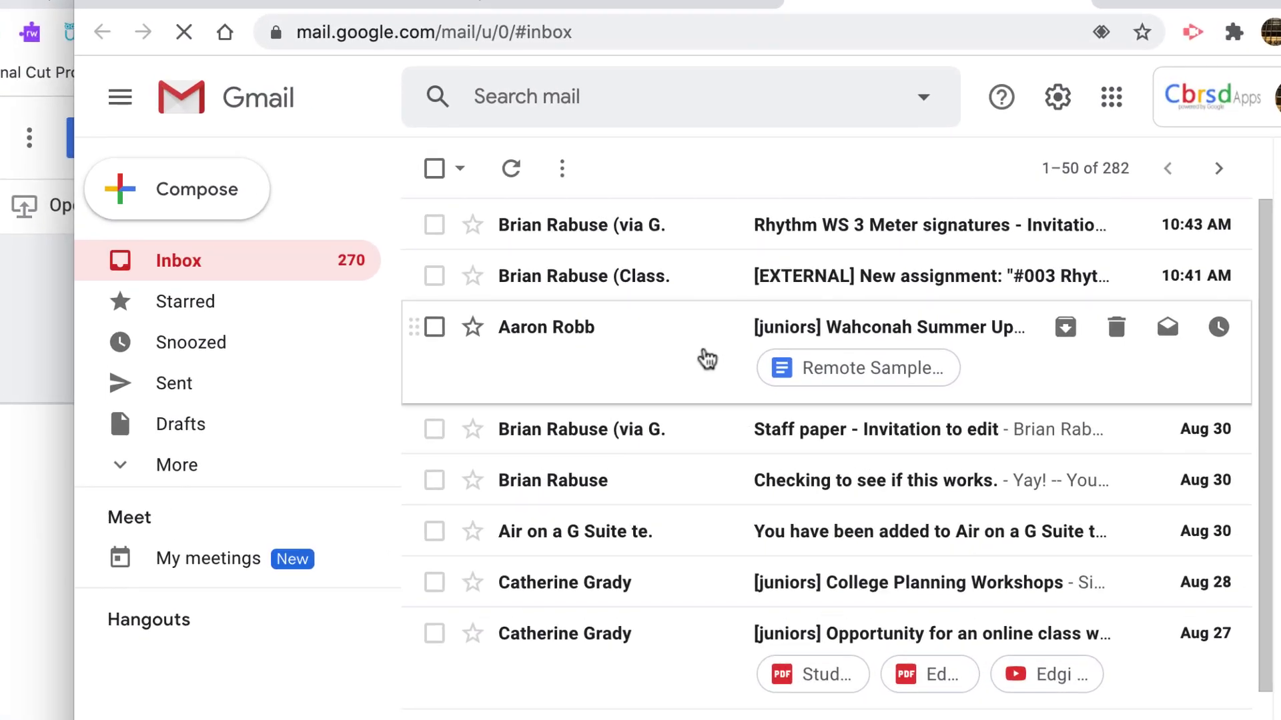
{"action": "left_click", "coordinate": [623, 225]}
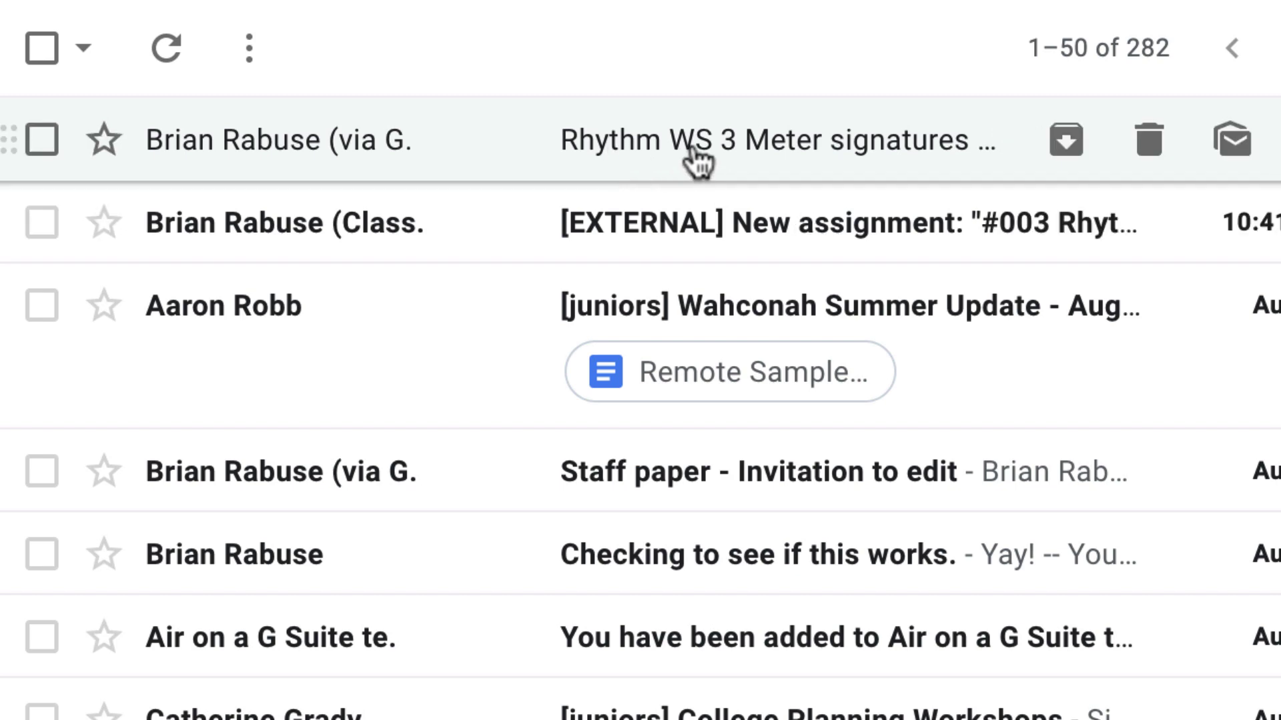
- Open the Rhythm WS 3 Meter signatures jam in Jamboard from the invitation message in the student's Gmail
{"action": "left_click", "coordinate": [697, 162]}
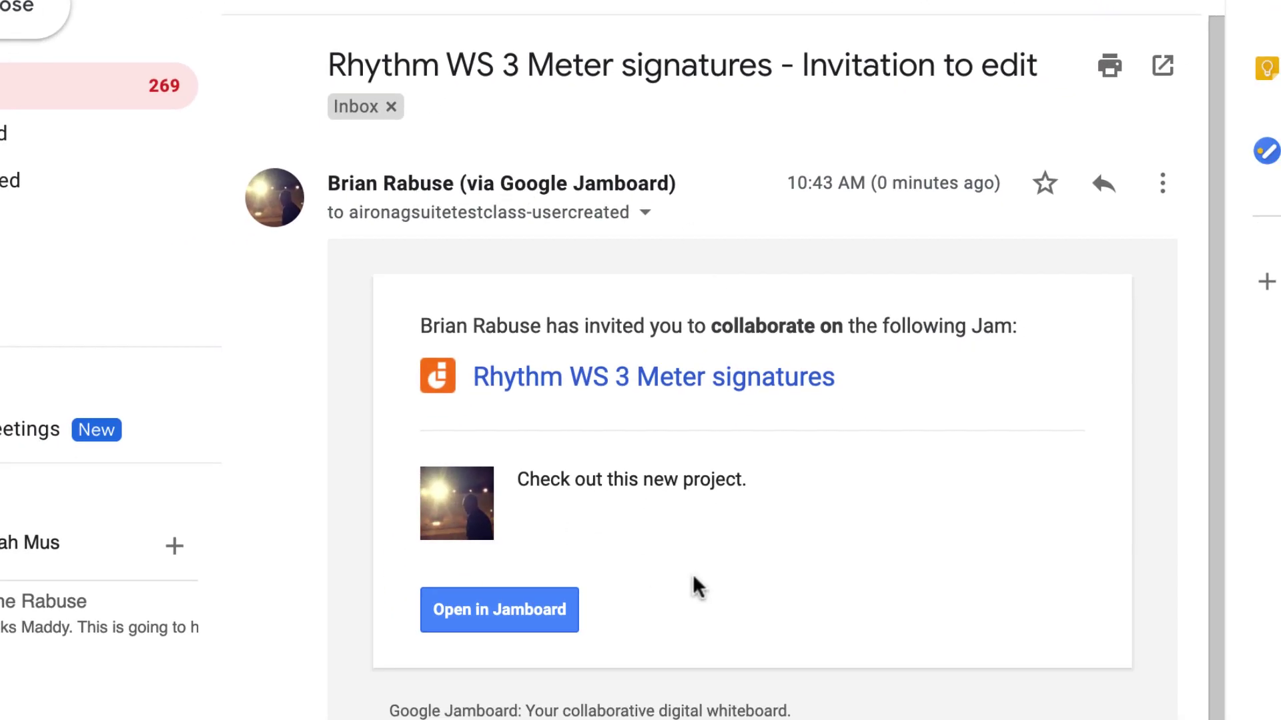
{"action": "left_click", "coordinate": [509, 603]}
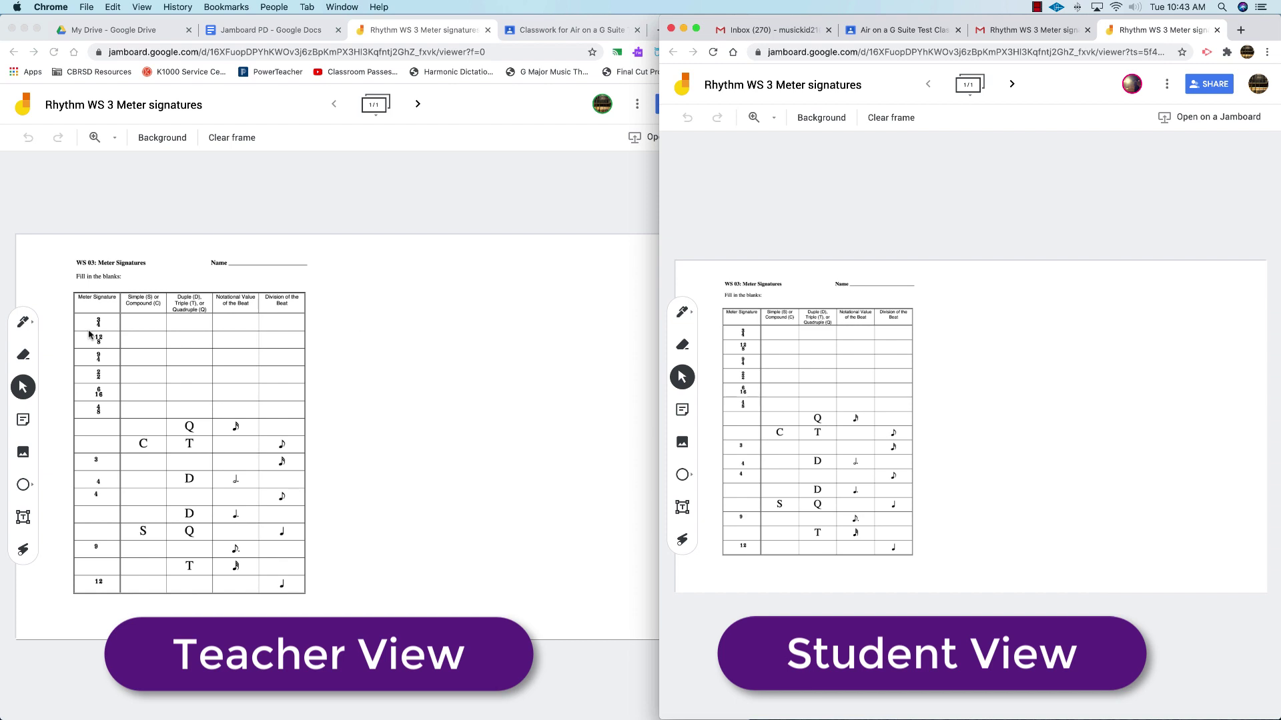
- Zoom in on the worksheet in both the teacher's and the student's jam, and narrow the teacher's window so both worksheets show side by side
{"action": "left_click", "coordinate": [97, 140]}
{"action": "left_click", "coordinate": [98, 140]}
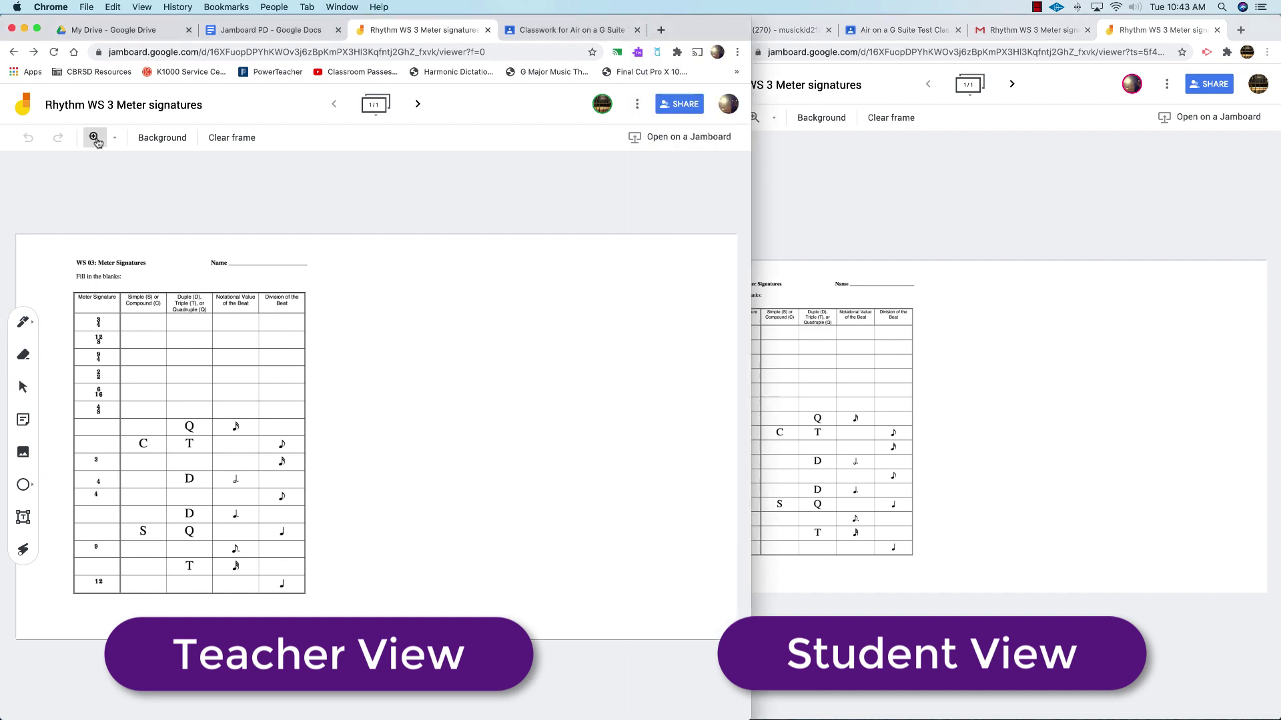
{"action": "left_click", "coordinate": [90, 139]}
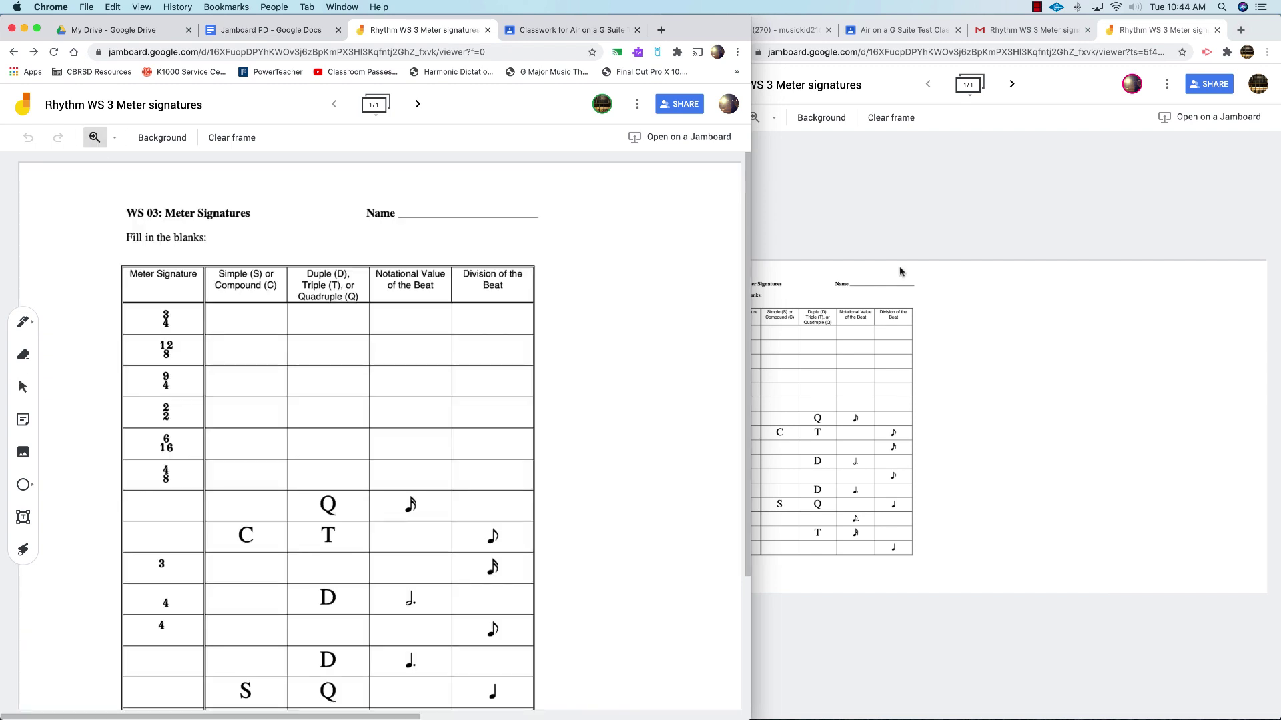
{"action": "left_click", "coordinate": [900, 271]}
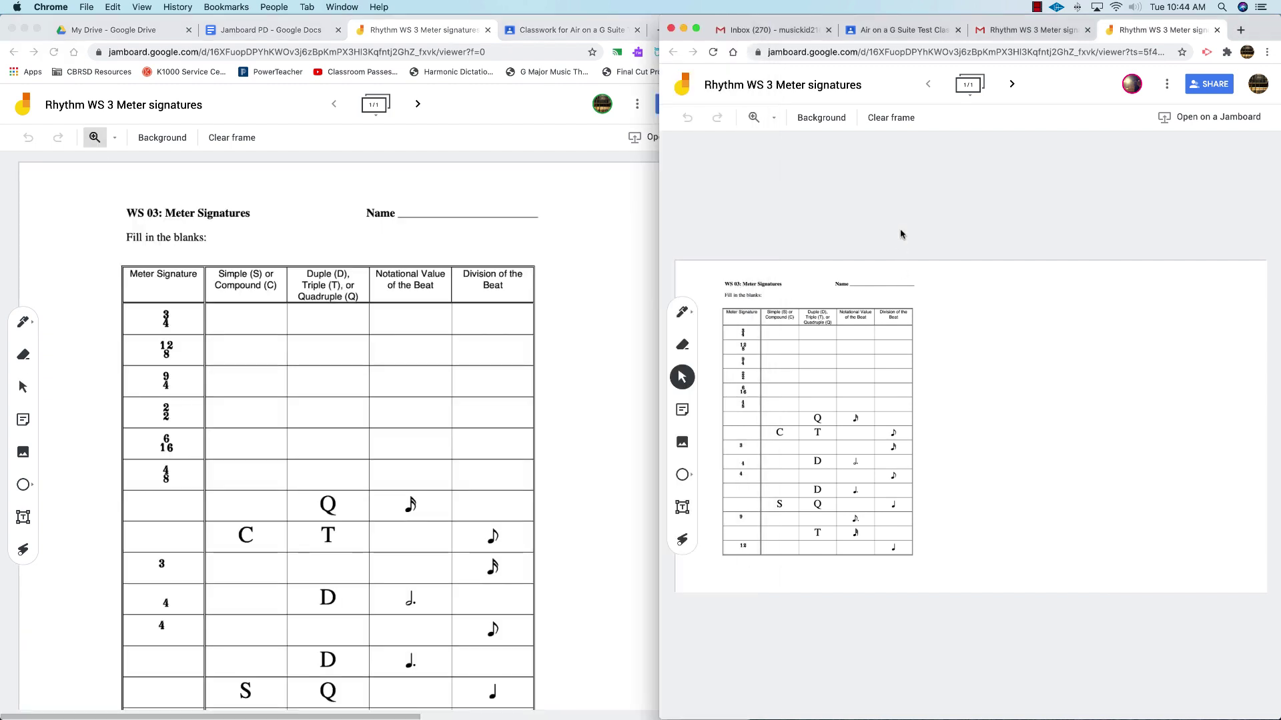
{"action": "left_click", "coordinate": [753, 118]}
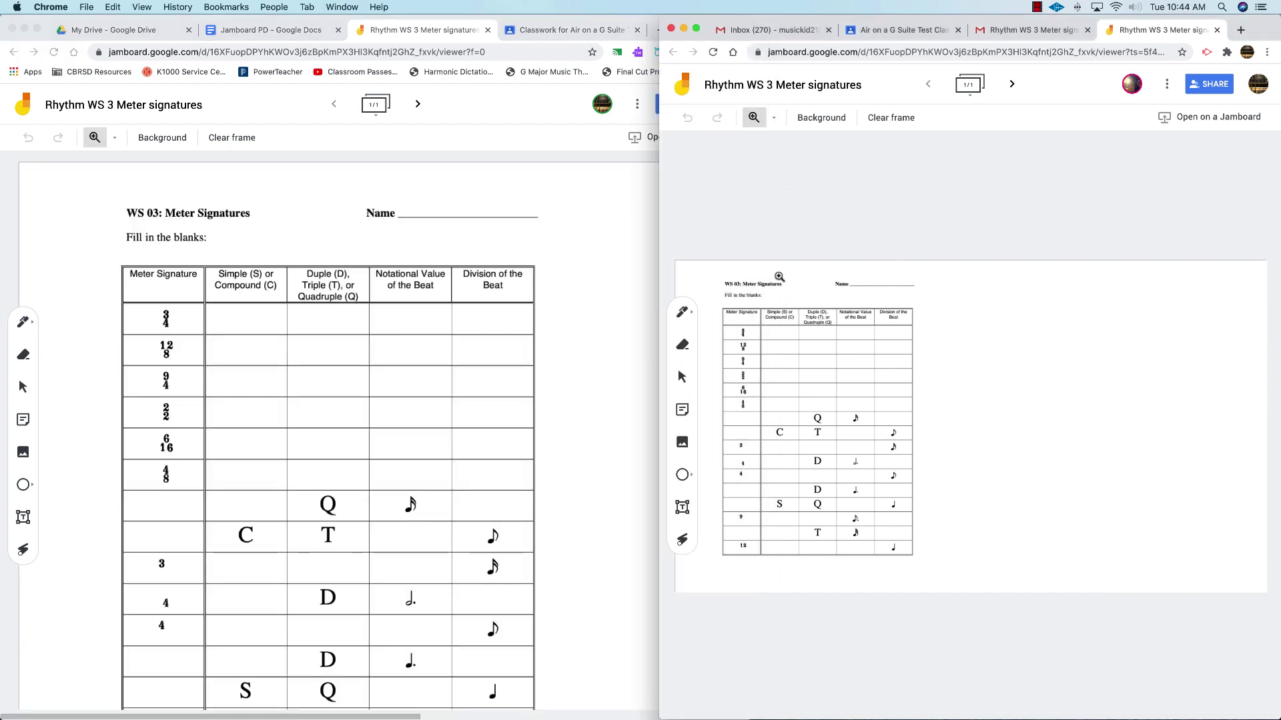
{"action": "left_click", "coordinate": [778, 276]}
{"action": "left_click_drag", "start_coordinate": [751, 220], "coordinate": [715, 220]}
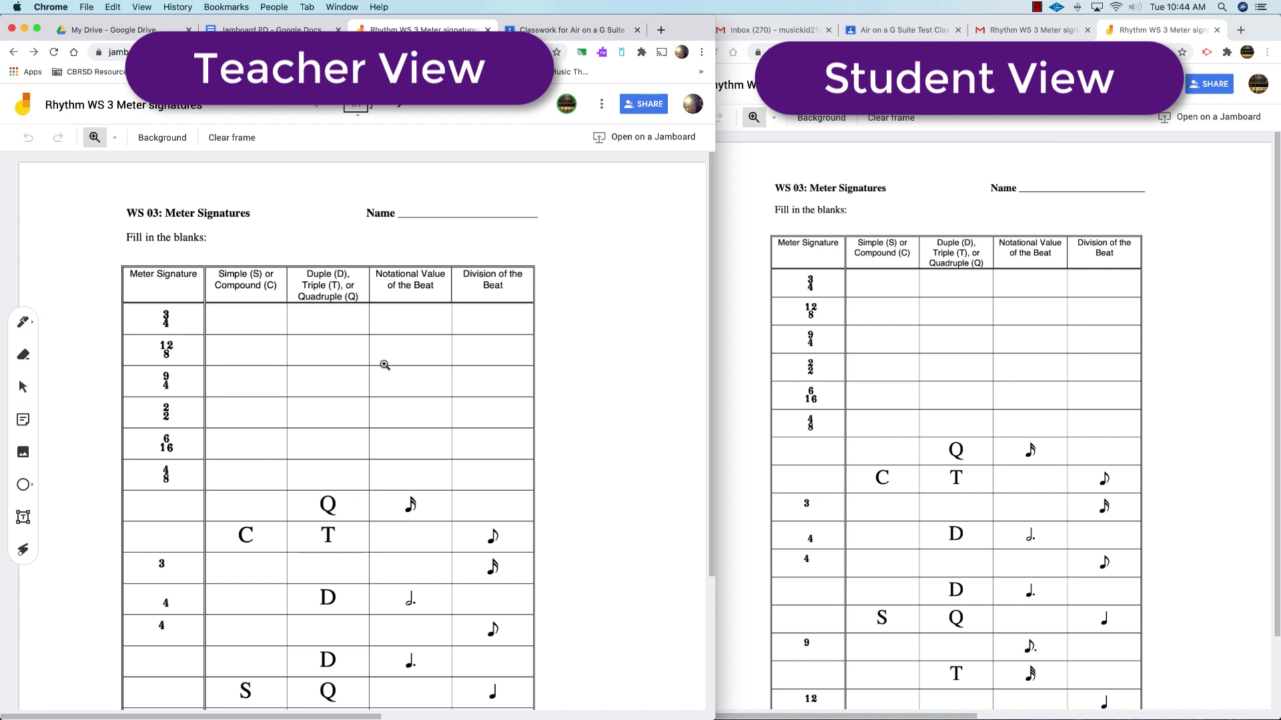
- Choose the pen in the teacher's jam and set its colour to red
{"action": "left_click", "coordinate": [23, 323]}
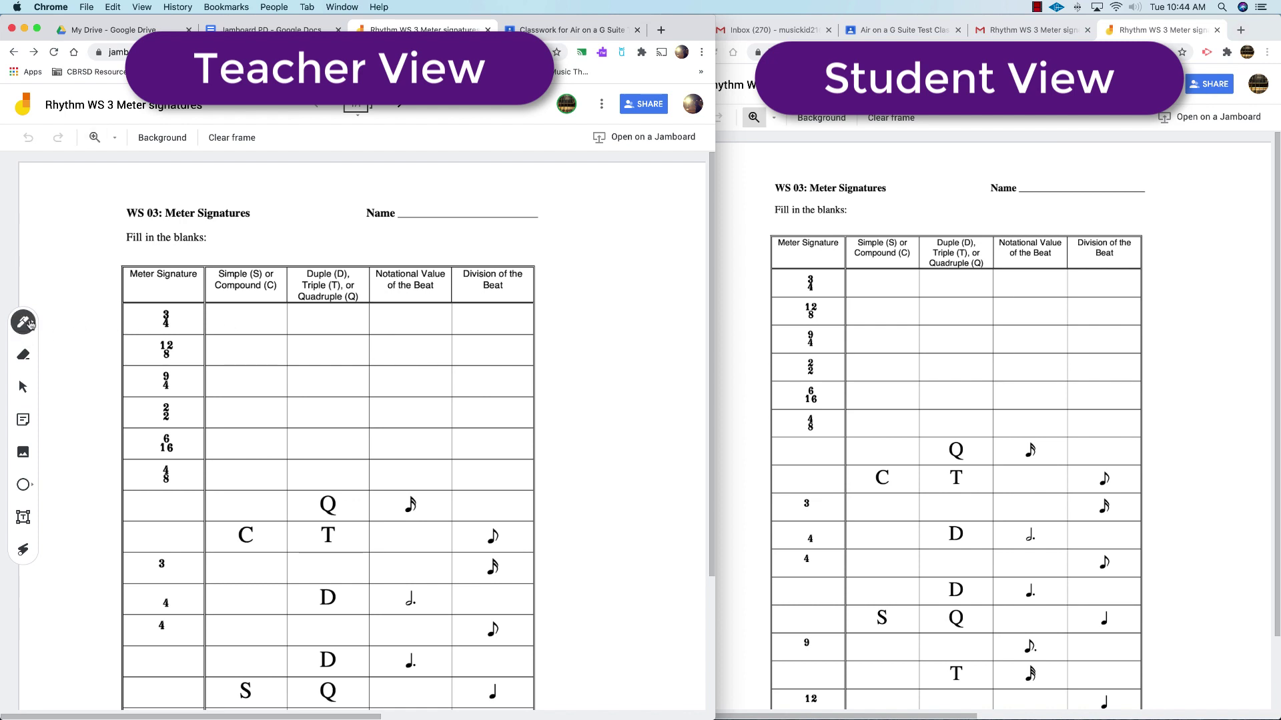
{"action": "left_click", "coordinate": [30, 324]}
{"action": "left_click", "coordinate": [119, 381]}
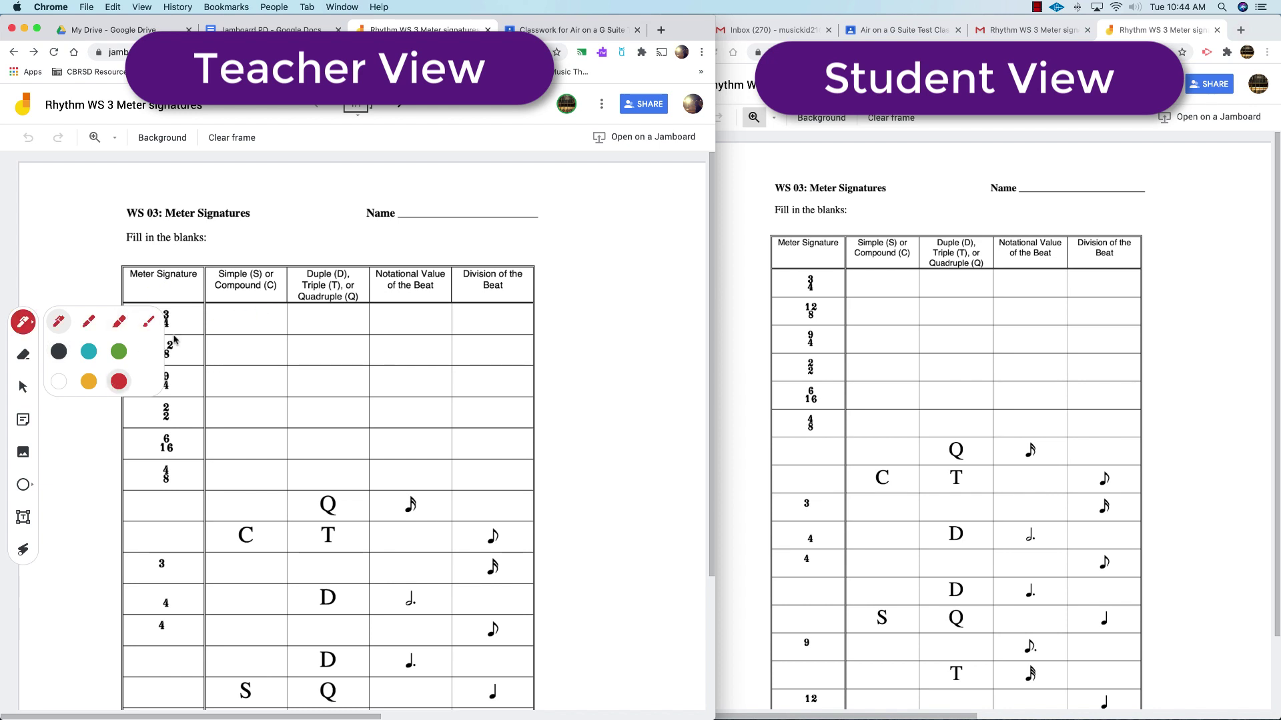
{"action": "left_click", "coordinate": [25, 323]}
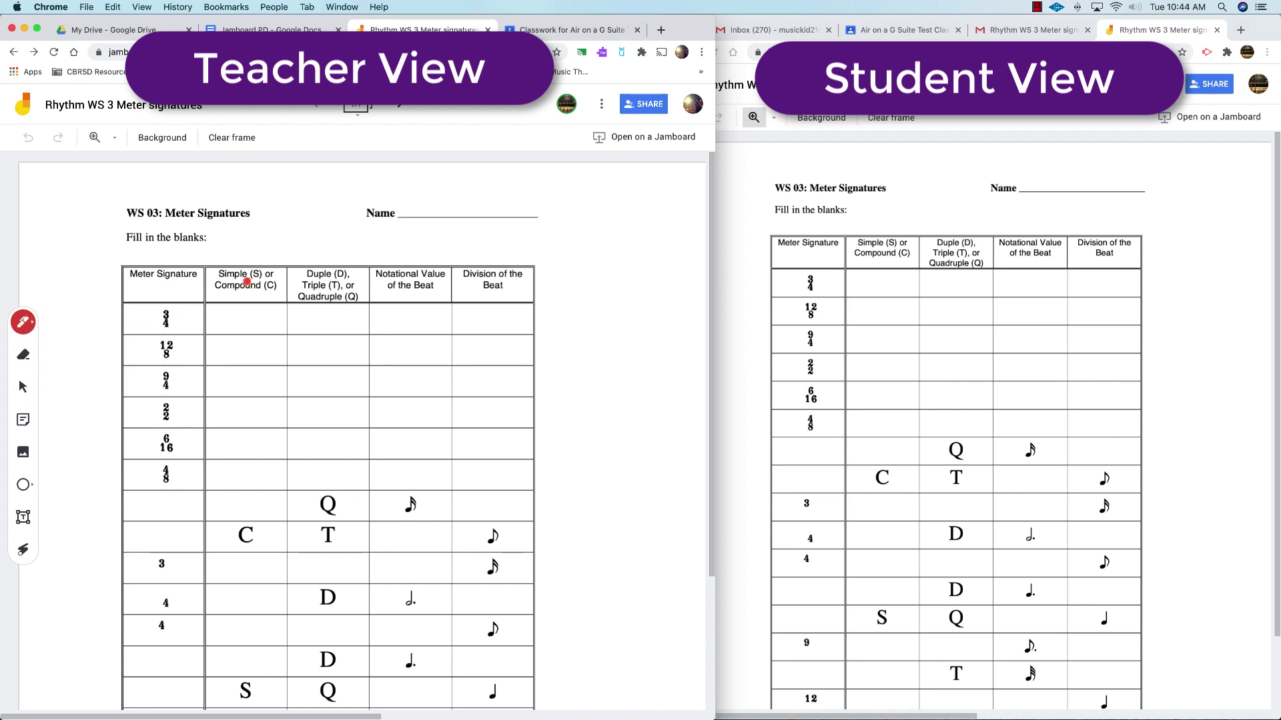